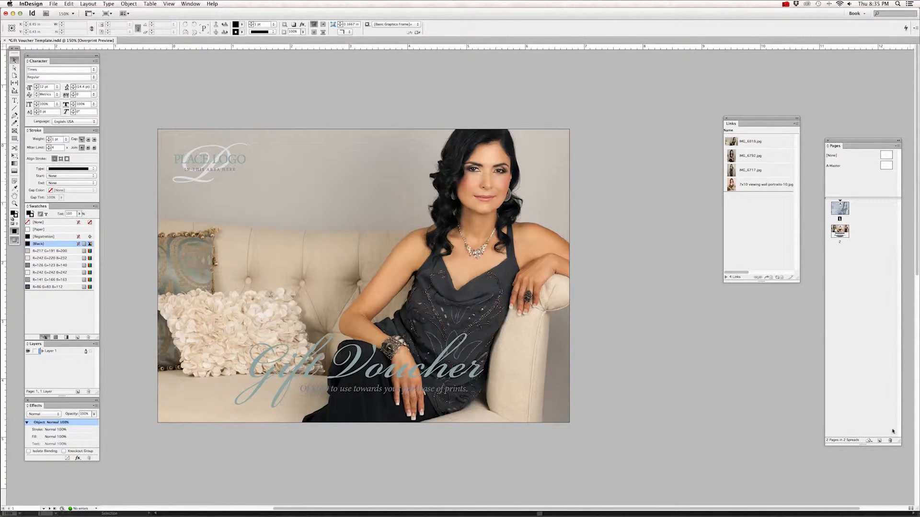
# Step: Shorten the Pages panel and pull the Swatches panel out of the docked stack to float beside the page
pyautogui.moveTo(863, 445); pyautogui.dragTo(863, 312)
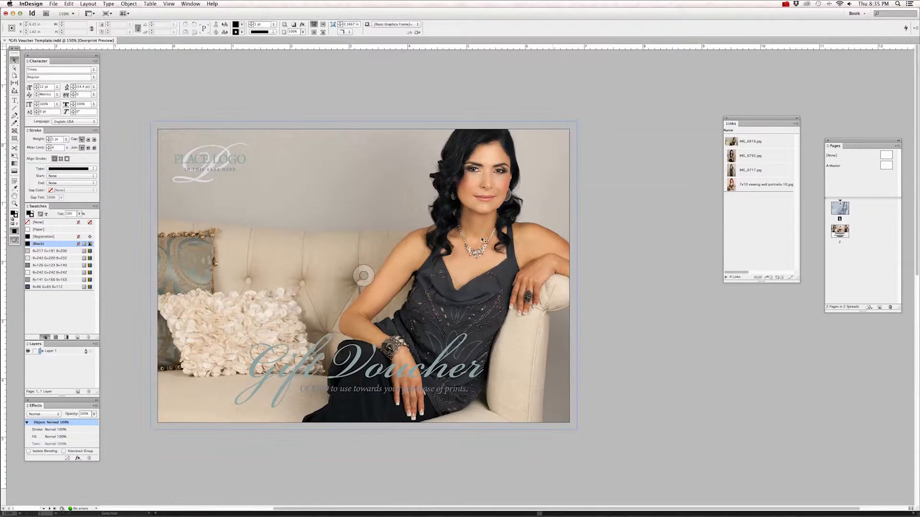
pyautogui.click(190, 4)
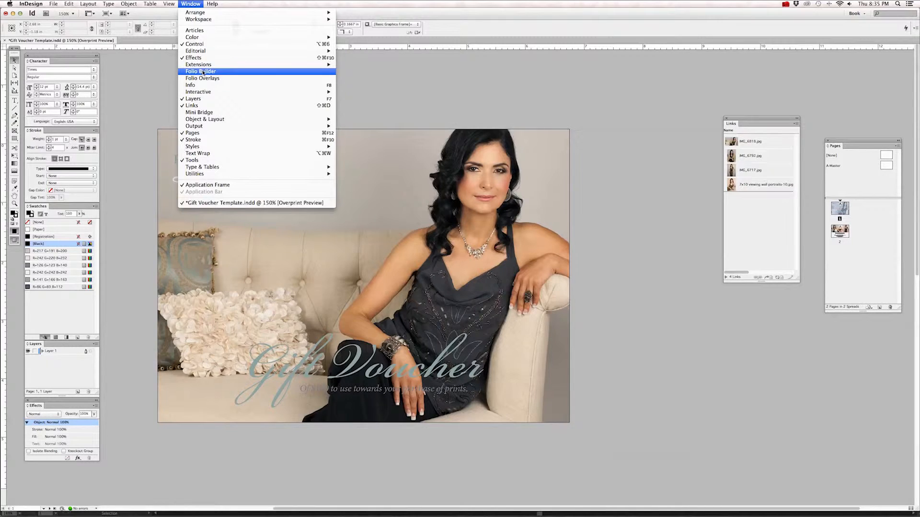
pyautogui.moveTo(198, 41)
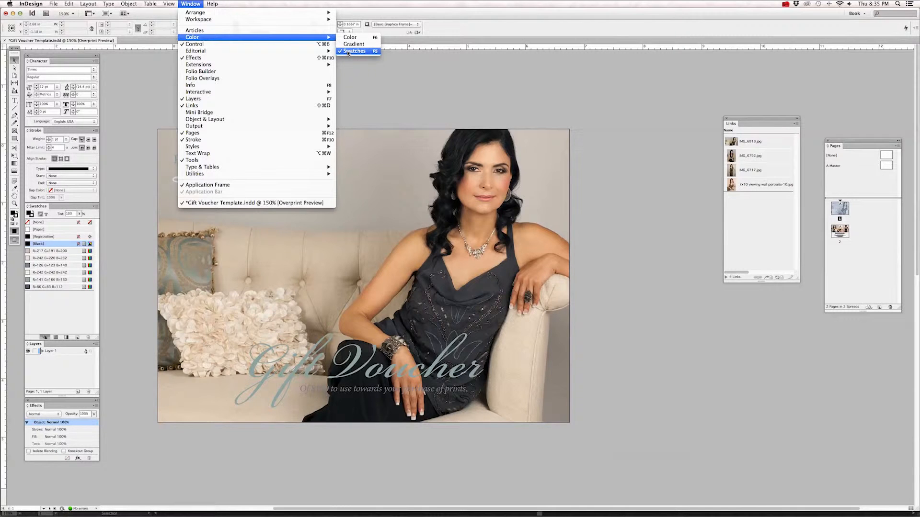
pyautogui.click(367, 79)
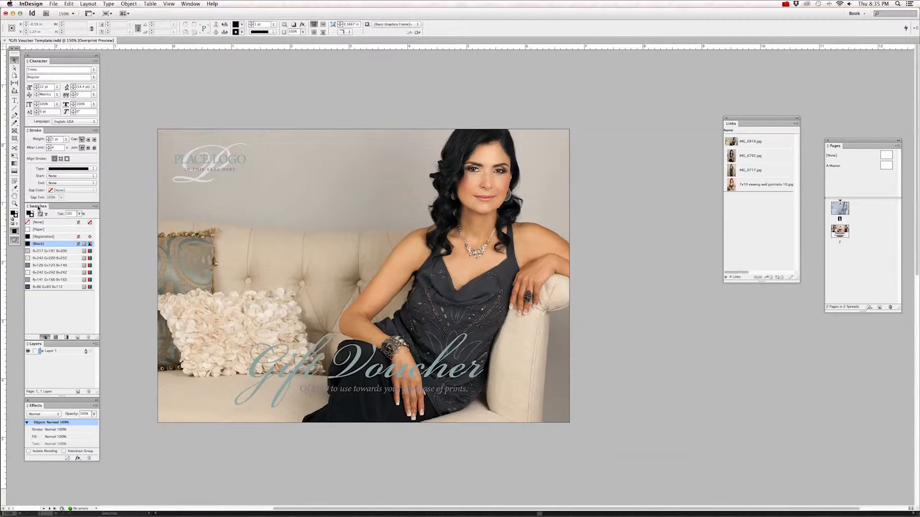
pyautogui.moveTo(38, 207); pyautogui.dragTo(624, 93)
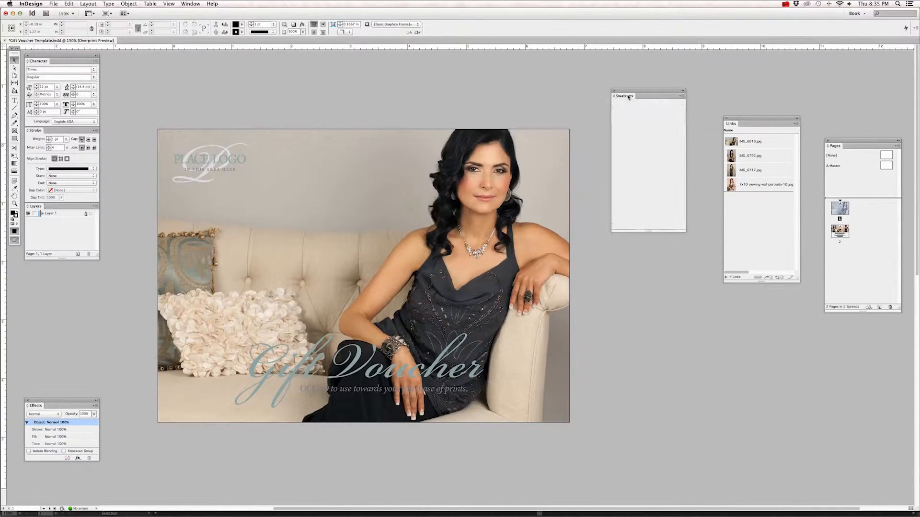
# Step: Dock the Links panel beneath Layers and move the whole Character stack to the other side of the artwork
pyautogui.moveTo(736, 118); pyautogui.dragTo(43, 263)
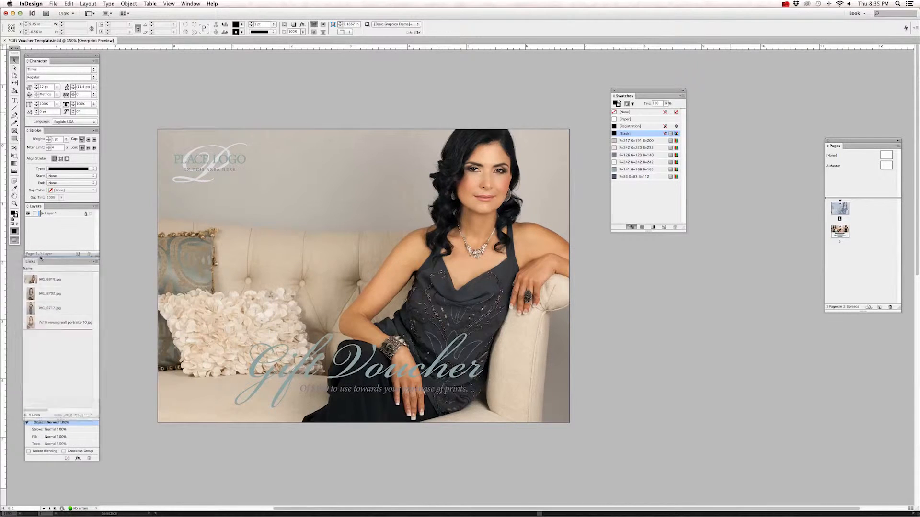
pyautogui.moveTo(81, 57)
pyautogui.mouseDown()
pyautogui.moveTo(288, 86)
pyautogui.moveTo(792, 77)
pyautogui.mouseUp()
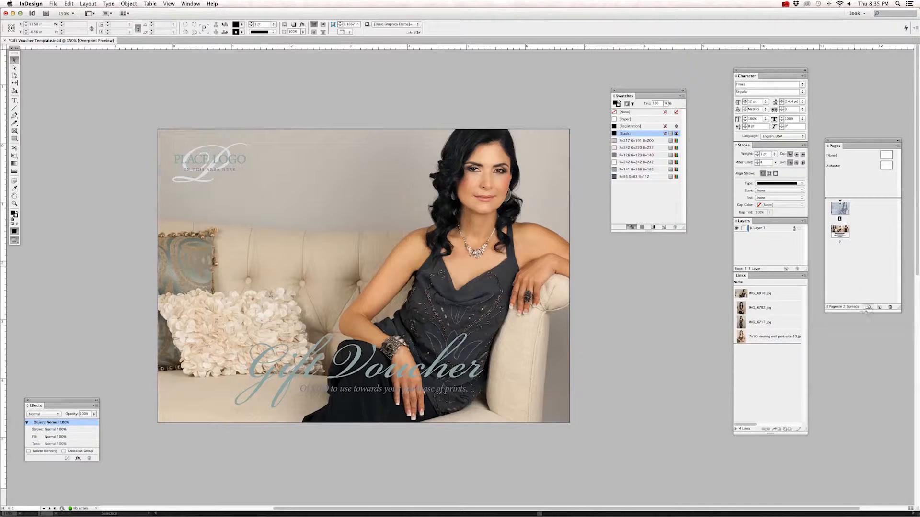
# Step: Place the shortened Pages panel directly beneath Swatches and dock the Effects panel beneath Links in the Character stack
pyautogui.moveTo(865, 311); pyautogui.dragTo(865, 267)
pyautogui.moveTo(855, 146); pyautogui.dragTo(647, 218)
pyautogui.moveTo(58, 400); pyautogui.dragTo(766, 364)
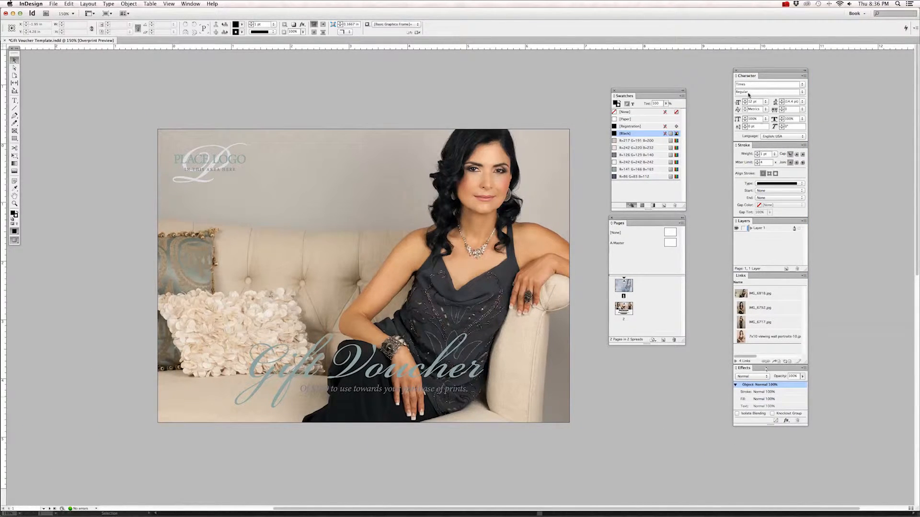
pyautogui.moveTo(761, 71); pyautogui.dragTo(843, 62)
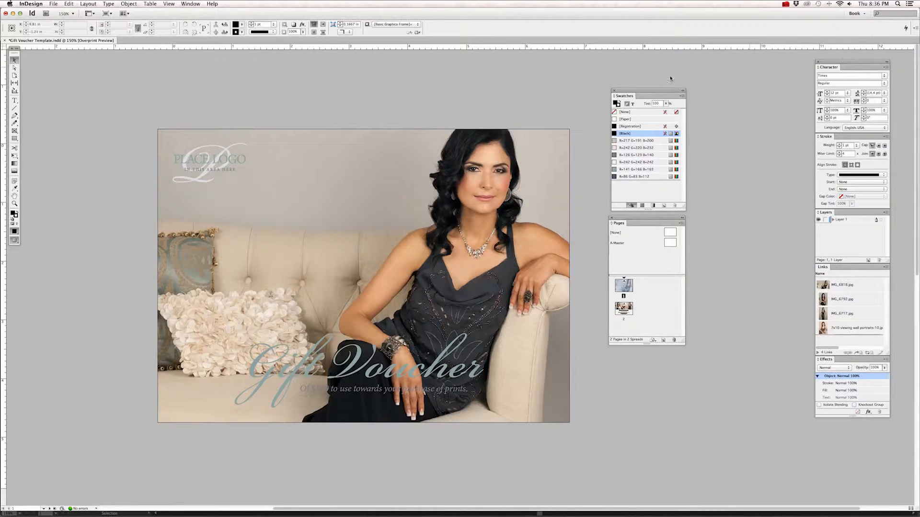
pyautogui.moveTo(637, 223); pyautogui.dragTo(641, 224)
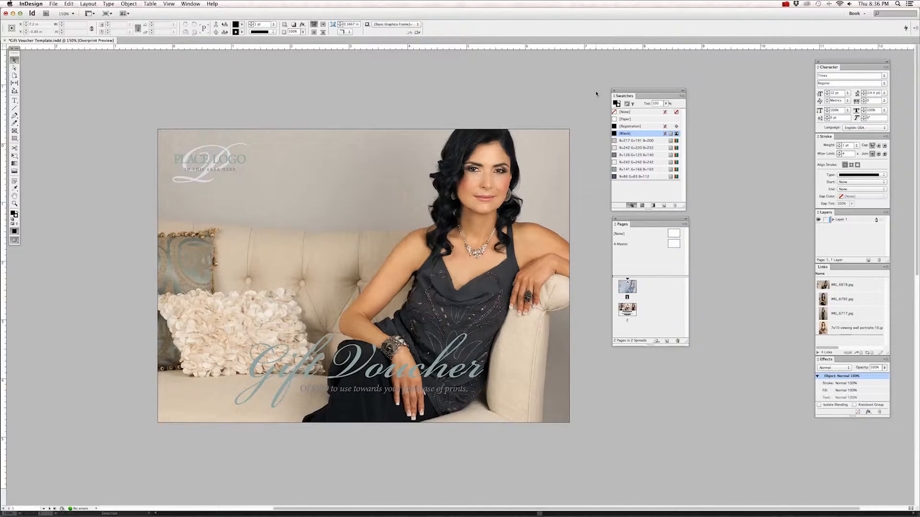
# Step: Open the Kuler extension panel
pyautogui.click(191, 4)
pyautogui.moveTo(218, 64)
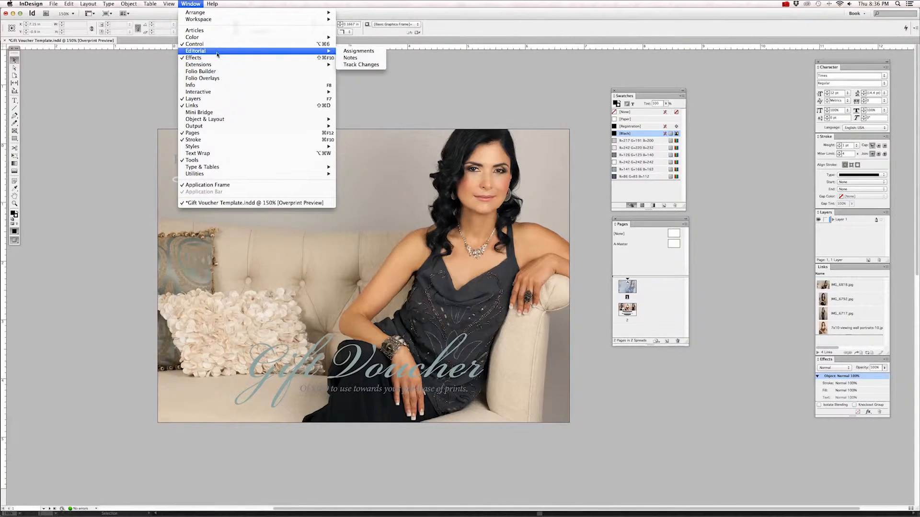
pyautogui.click(350, 65)
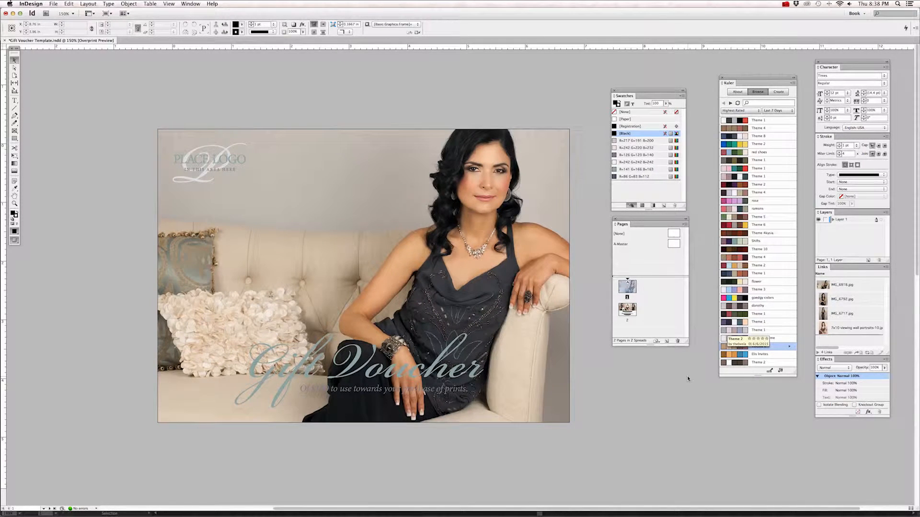
# Step: List the Kuler themes by Newest, Most Popular and Highest Rated, and settle on Most Popular
pyautogui.click(740, 111)
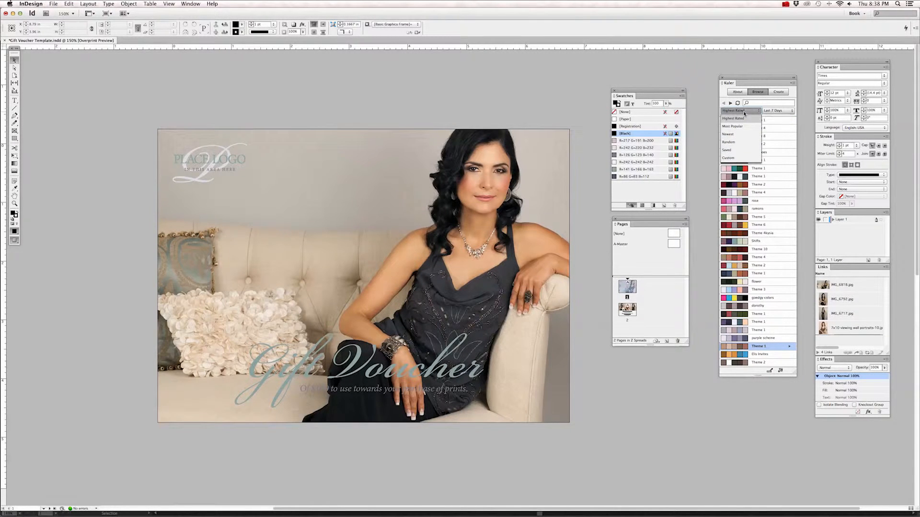
pyautogui.click(739, 138)
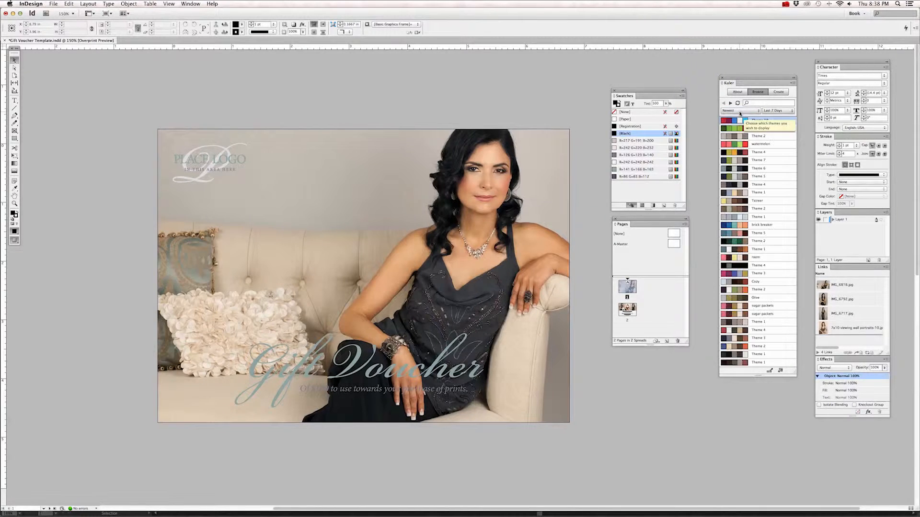
pyautogui.click(740, 112)
pyautogui.click(740, 123)
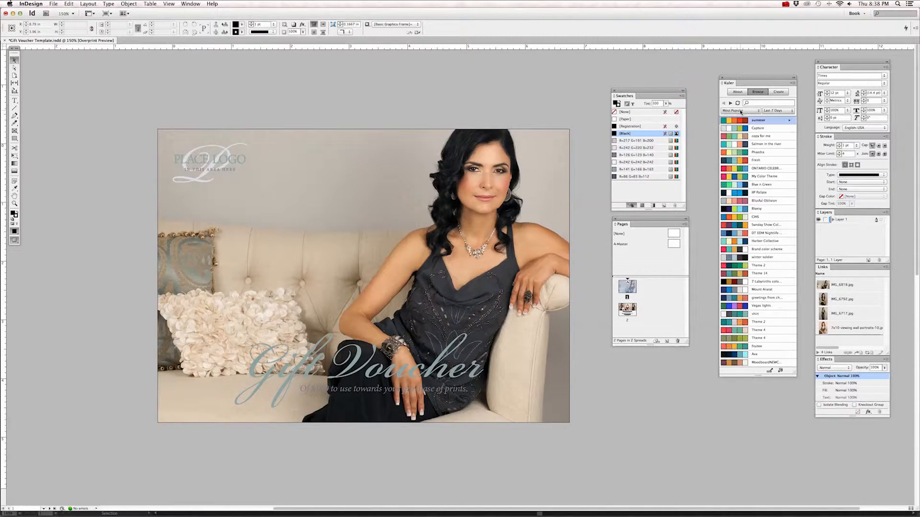
pyautogui.click(740, 113)
pyautogui.click(744, 118)
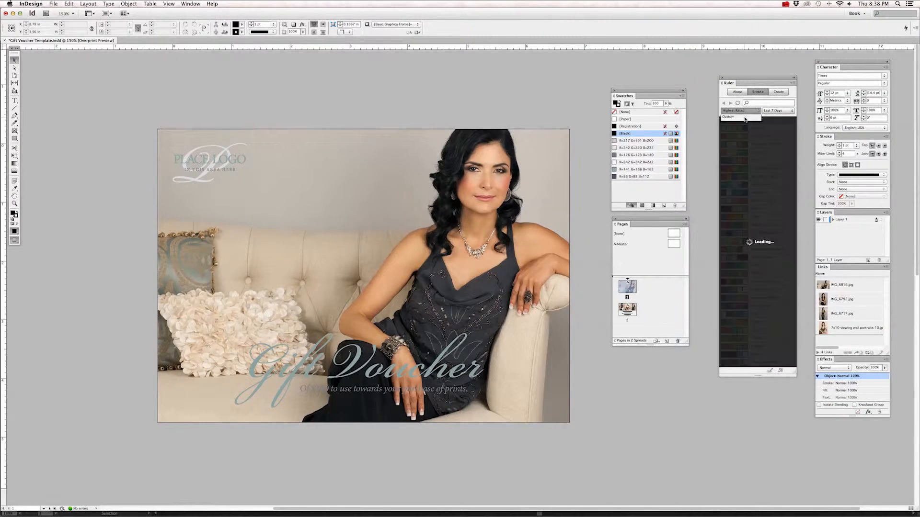
pyautogui.click(745, 112)
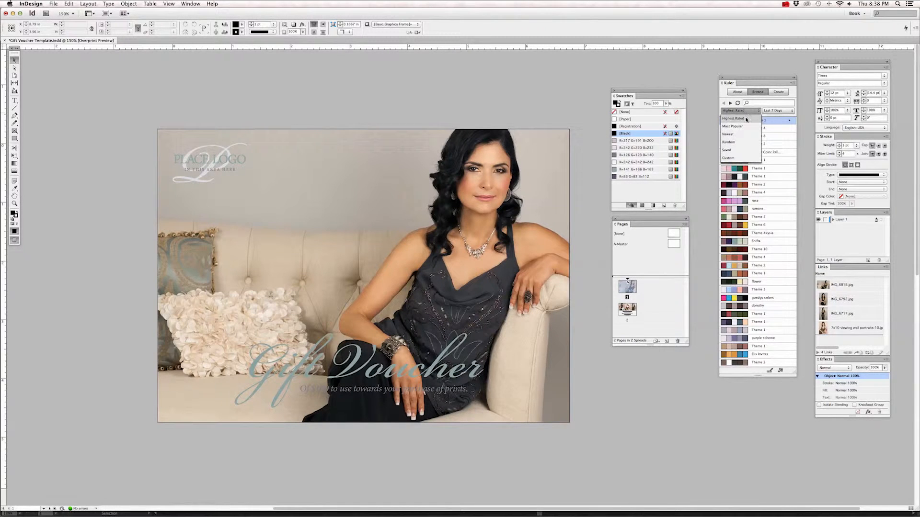
pyautogui.click(745, 126)
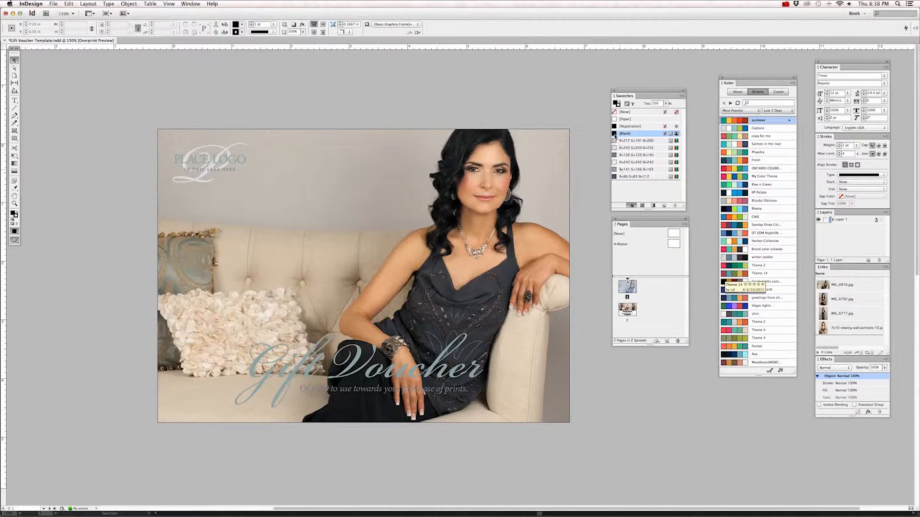
# Step: Lengthen the Swatches panel and add the colors of the Blissful Oblivion Kuler theme to the swatches
pyautogui.moveTo(647, 209); pyautogui.dragTo(646, 241)
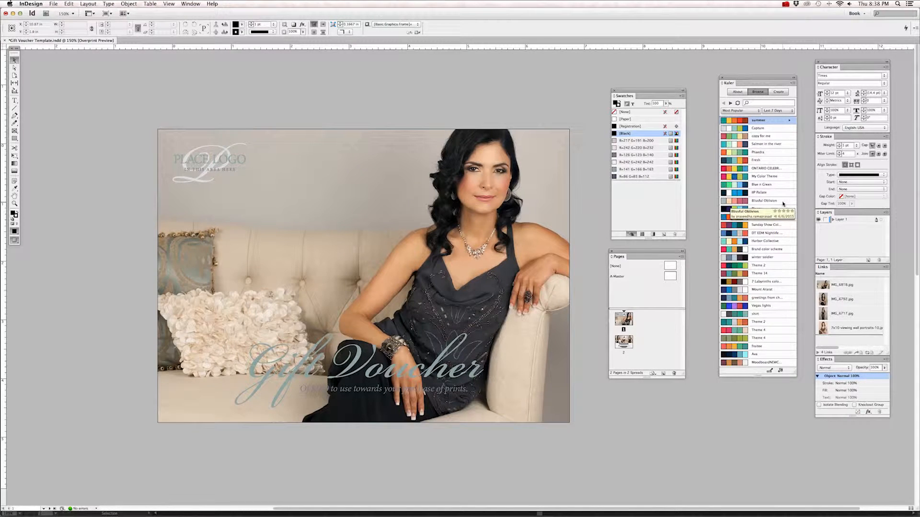
pyautogui.click(783, 204)
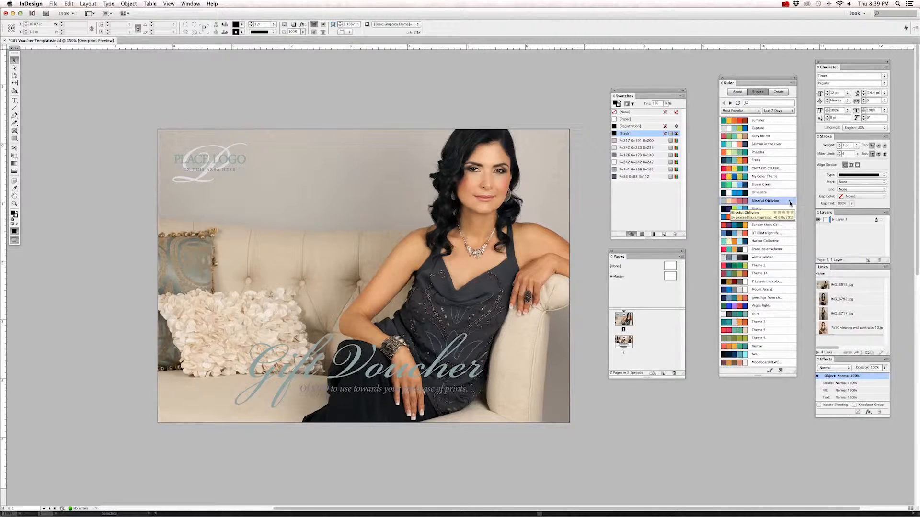
pyautogui.click(790, 203)
pyautogui.click(774, 205)
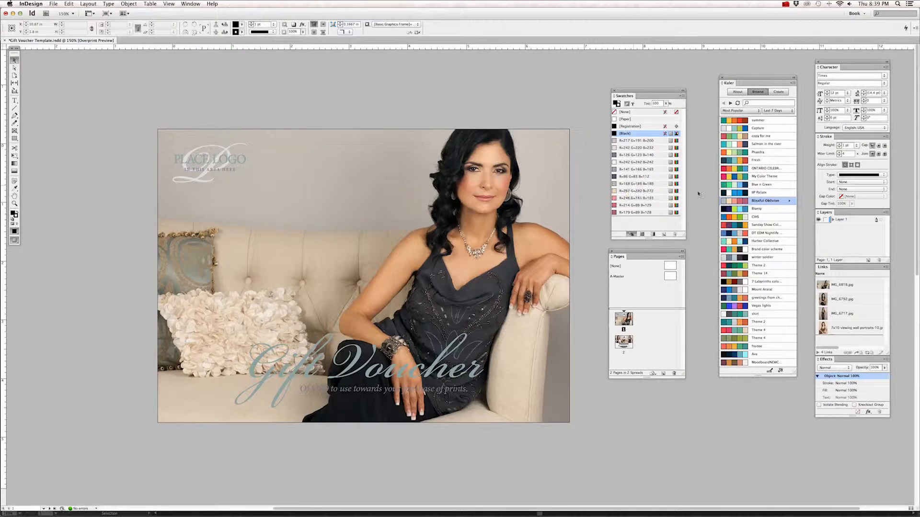
# Step: Select the R=168 G=188 B=189 swatch, then close the Kuler panel
pyautogui.click(628, 185)
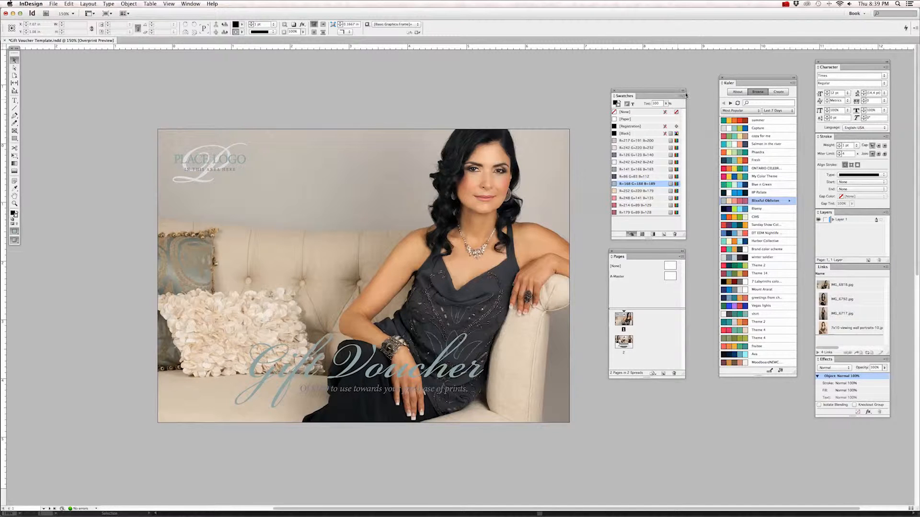
pyautogui.click(723, 78)
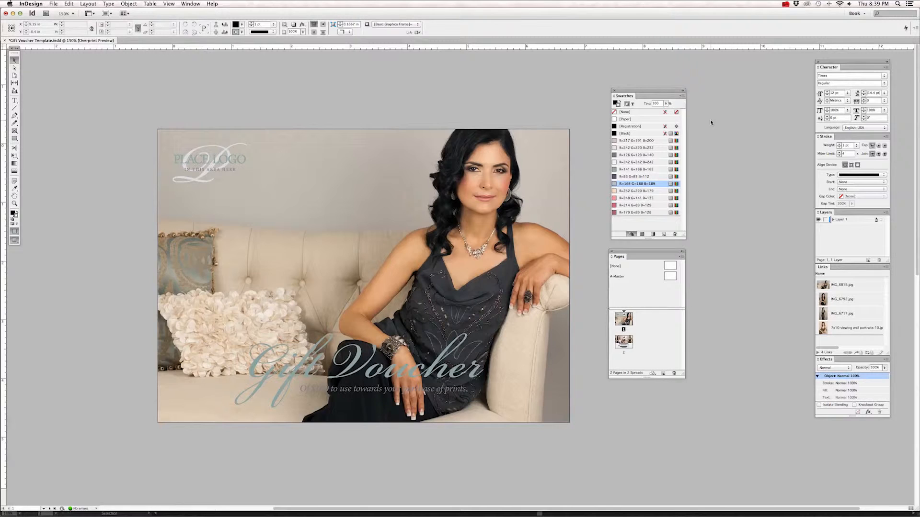
pyautogui.moveTo(638, 90); pyautogui.dragTo(636, 64)
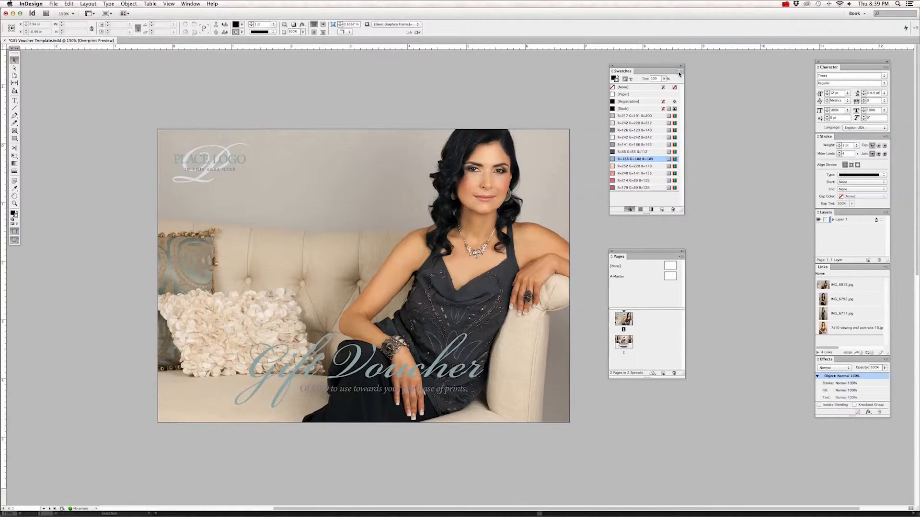
# Step: Start a new color swatch and set its color mode to PANTONE+ Solid Uncoated
pyautogui.click(679, 72)
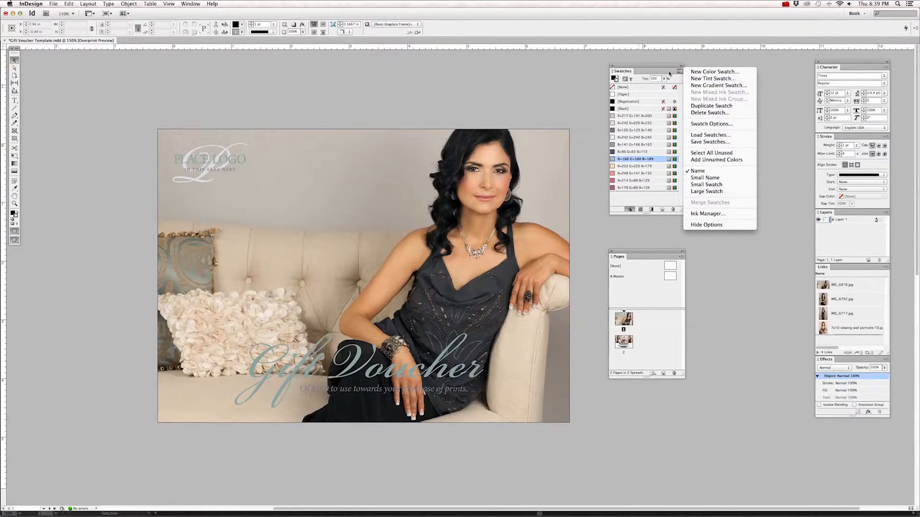
pyautogui.click(697, 72)
pyautogui.moveTo(460, 206); pyautogui.dragTo(685, 194)
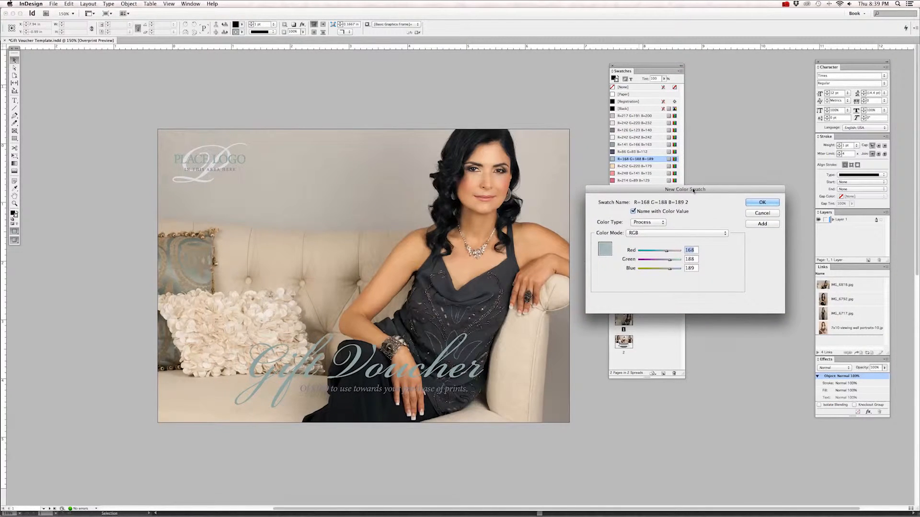
pyautogui.click(706, 237)
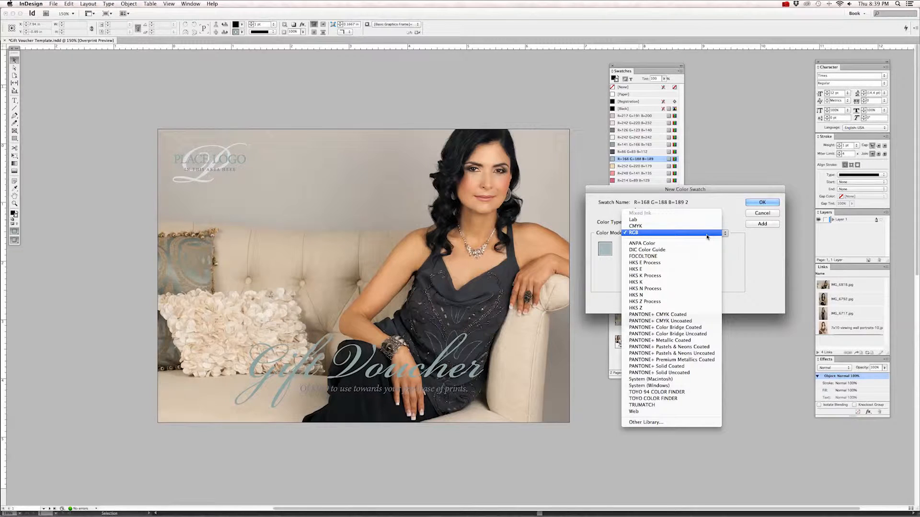
pyautogui.click(665, 373)
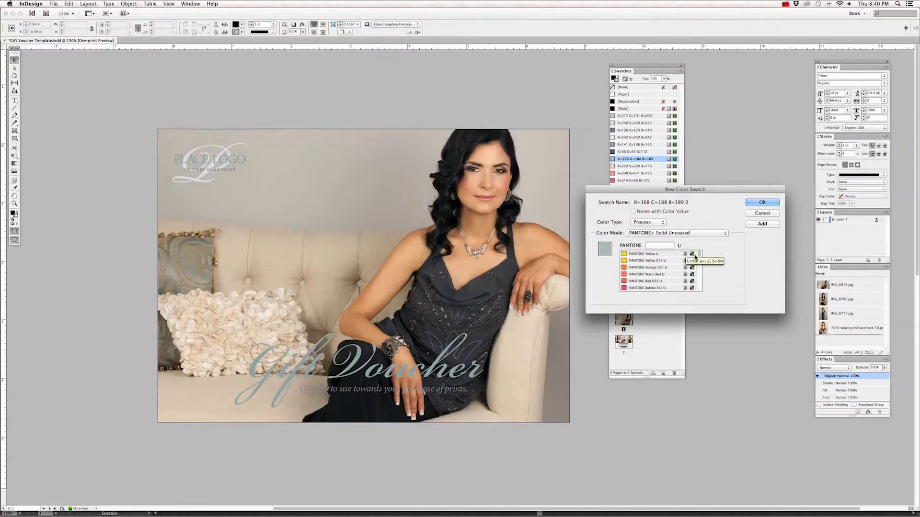
# Step: Find PANTONE Warm Gray 1 U in the library and add it to the document's swatches
pyautogui.moveTo(700, 254)
pyautogui.mouseDown()
pyautogui.moveTo(700, 290)
pyautogui.moveTo(698, 254)
pyautogui.mouseUp()
pyautogui.click(661, 247)
pyautogui.write('Warm Red')
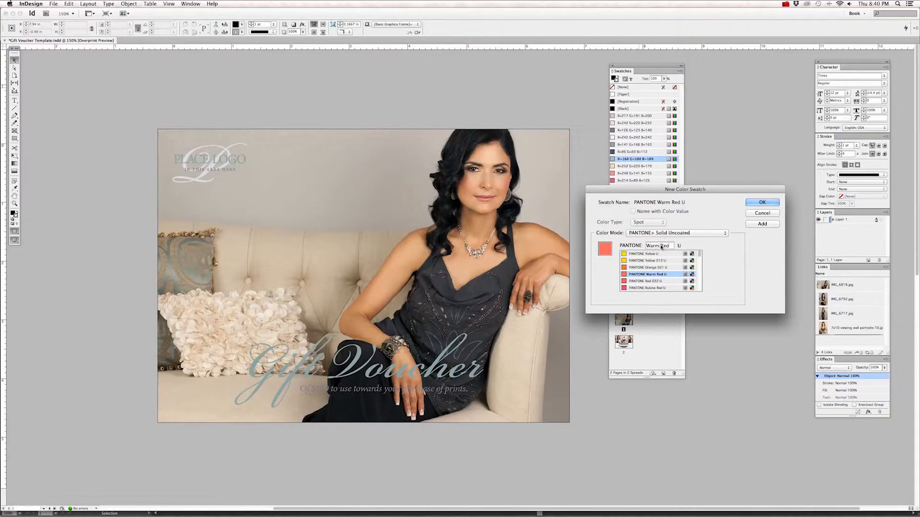
pyautogui.doubleClick(661, 247)
pyautogui.write('1')
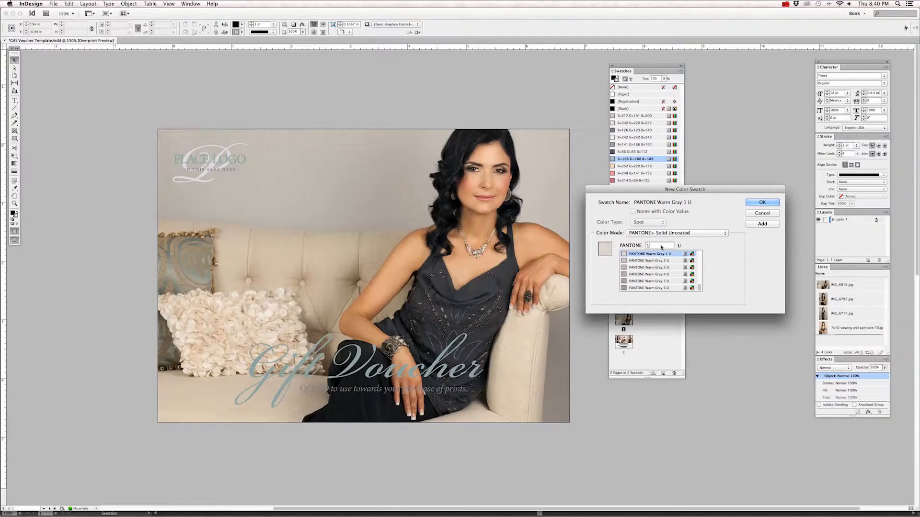
pyautogui.click(666, 255)
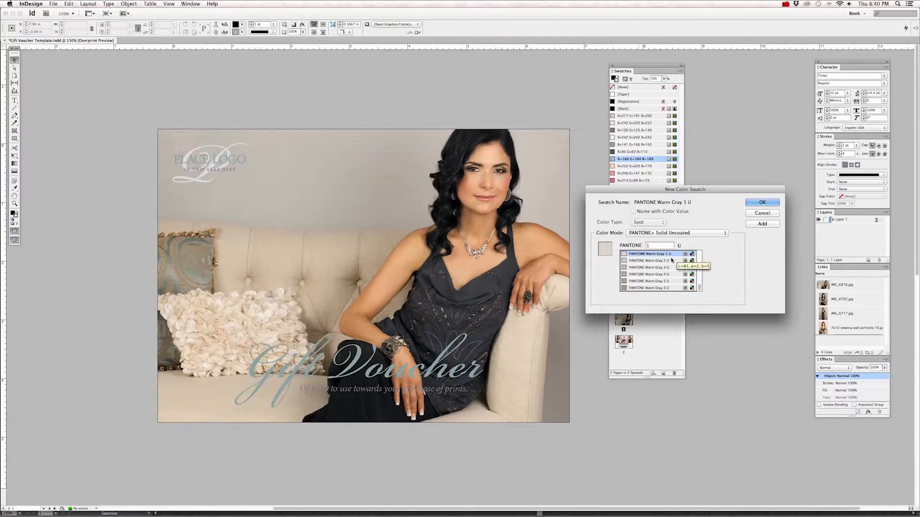
pyautogui.click(762, 224)
# Step: Choose PANTONE Warm Gray 11 U from the same library as a further spot color swatch
pyautogui.moveTo(702, 192); pyautogui.dragTo(724, 254)
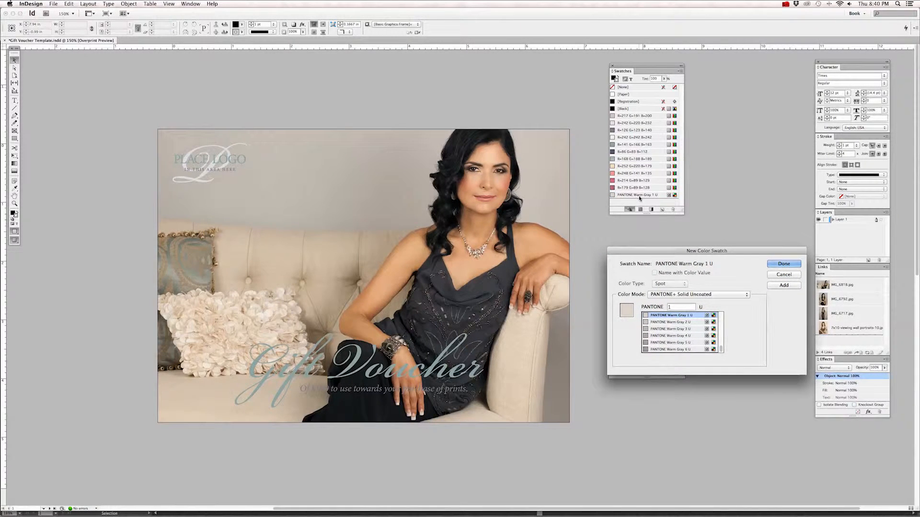
pyautogui.scroll(2, 679, 339)
pyautogui.click(679, 336)
pyautogui.scroll(-3, 679, 339)
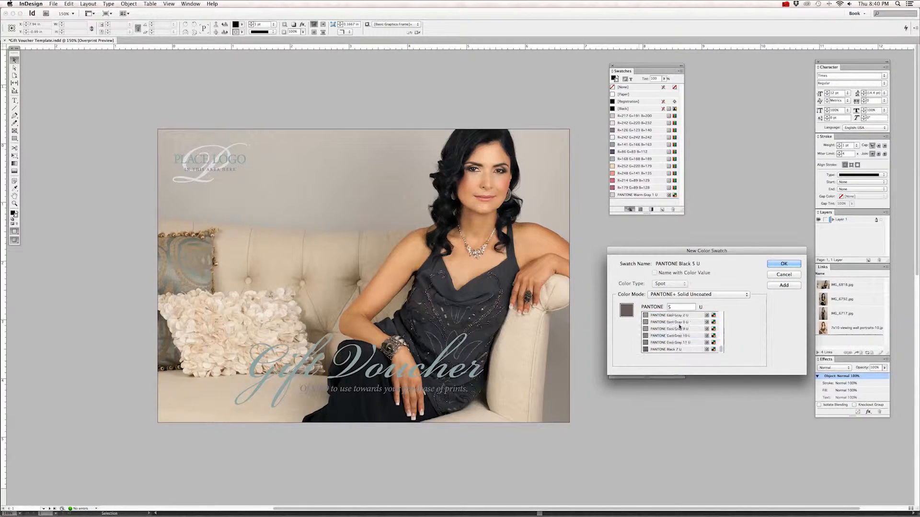
pyautogui.click(683, 344)
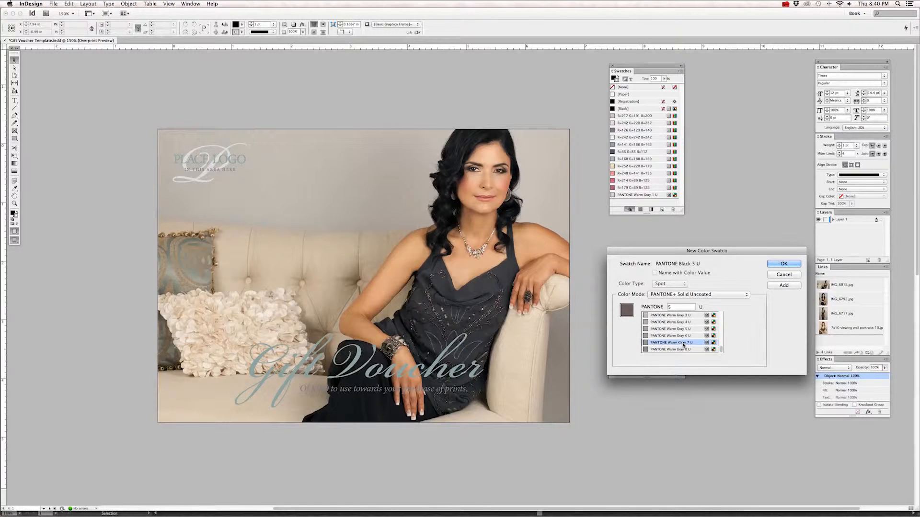
pyautogui.press('Down')
pyautogui.press('Down')
pyautogui.press('Down')
pyautogui.press('Down')
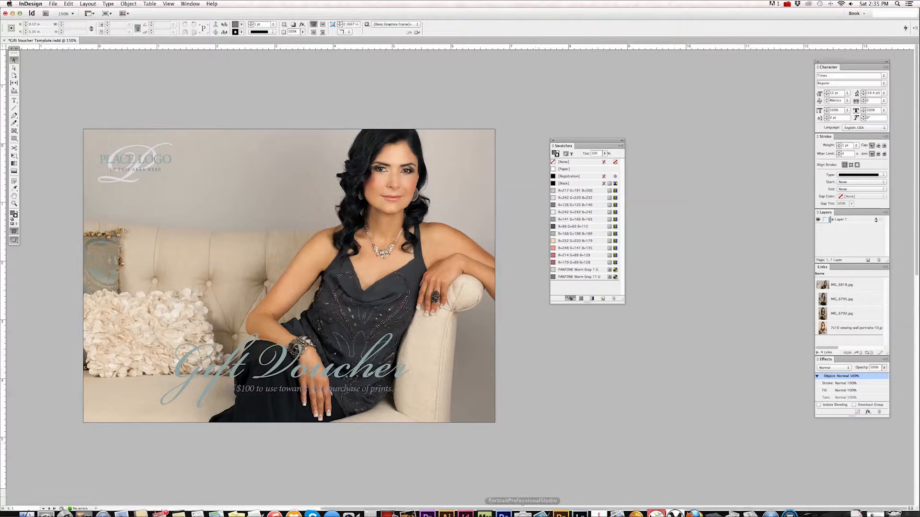
# Step: Switch to Photoshop, sample the pink of the logo's aperture with the Eyedropper, and examine its RGB values in the Color Picker
pyautogui.click(505, 512)
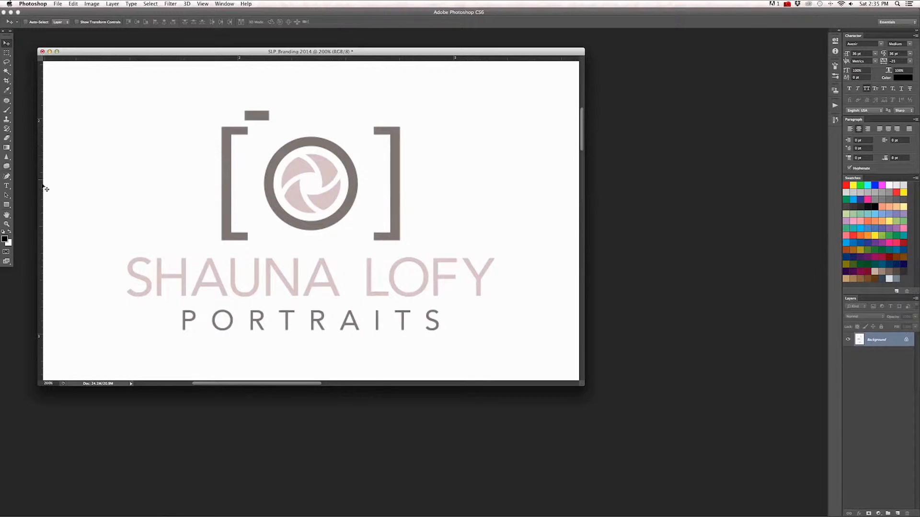
pyautogui.scroll(1, 7, 103)
pyautogui.click(7, 90)
pyautogui.scroll(1, 298, 173)
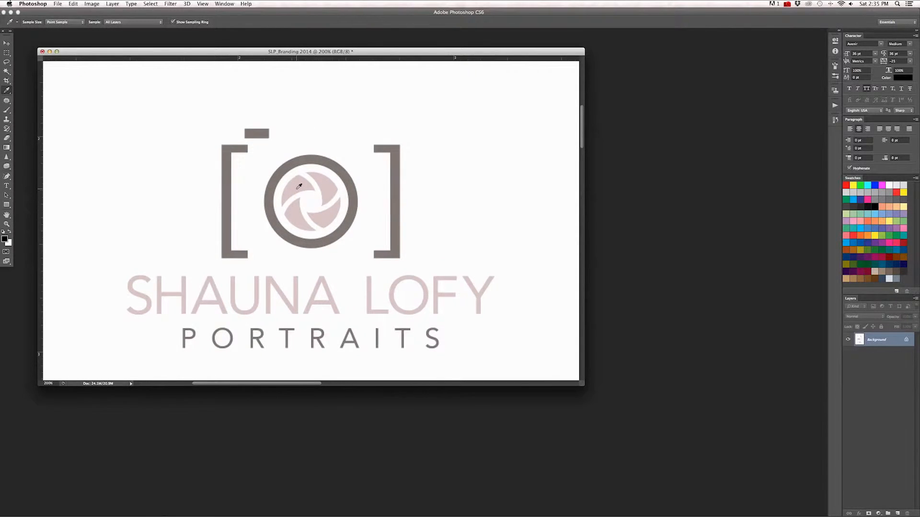
pyautogui.click(299, 186)
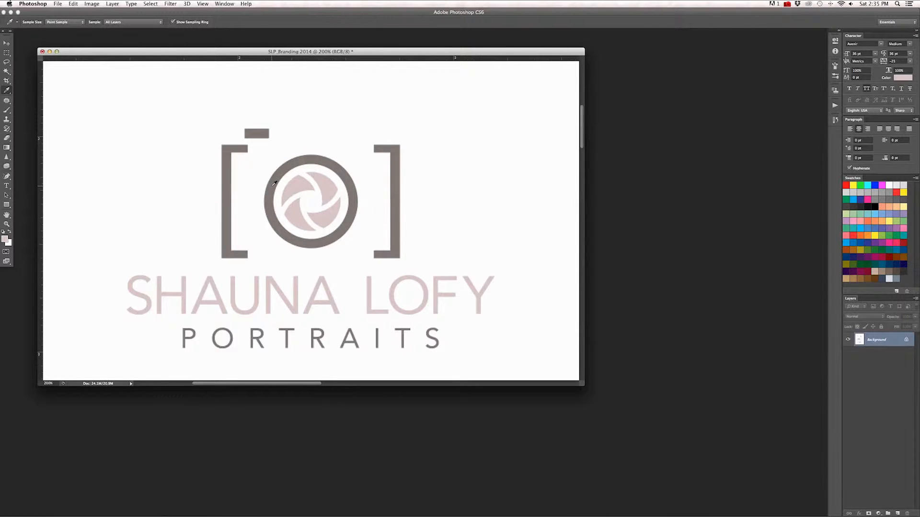
pyautogui.click(5, 239)
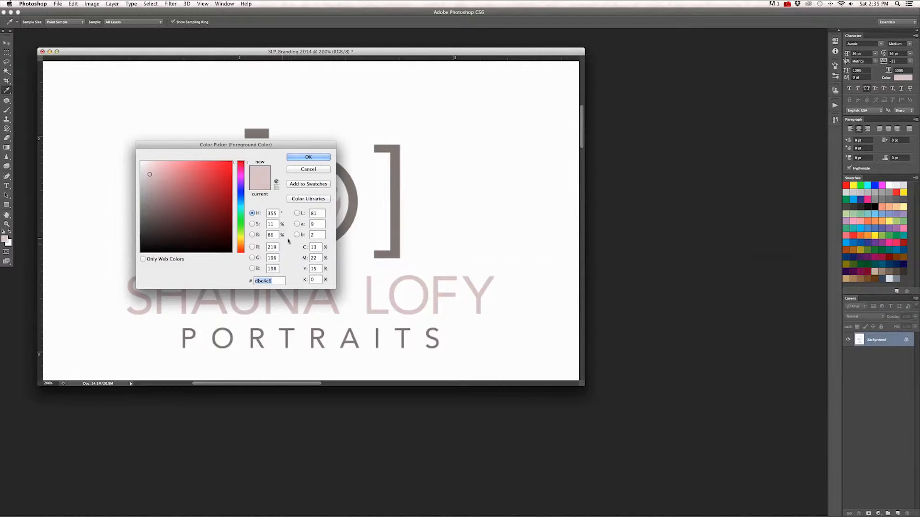
# Step: Switch to InDesign and start a new color swatch with color type Process and color mode RGB
pyautogui.moveTo(416, 516)
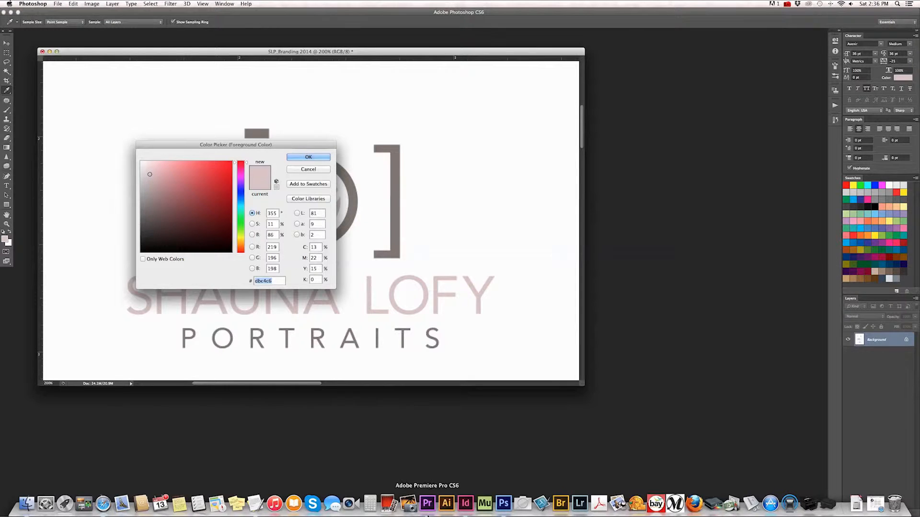
pyautogui.click(466, 504)
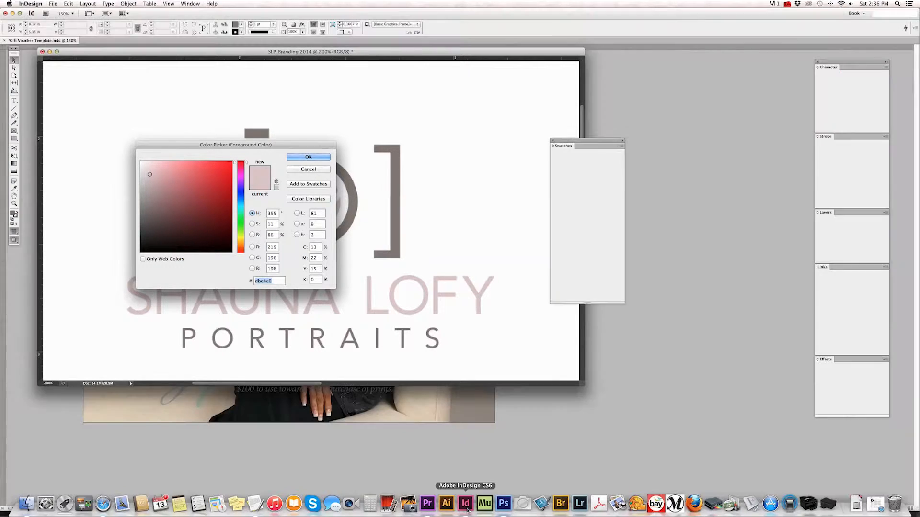
pyautogui.click(621, 146)
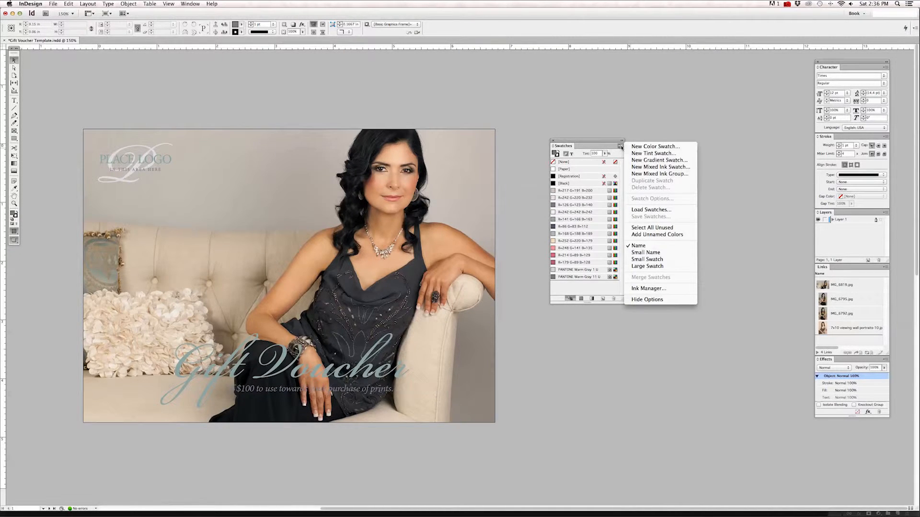
pyautogui.click(637, 147)
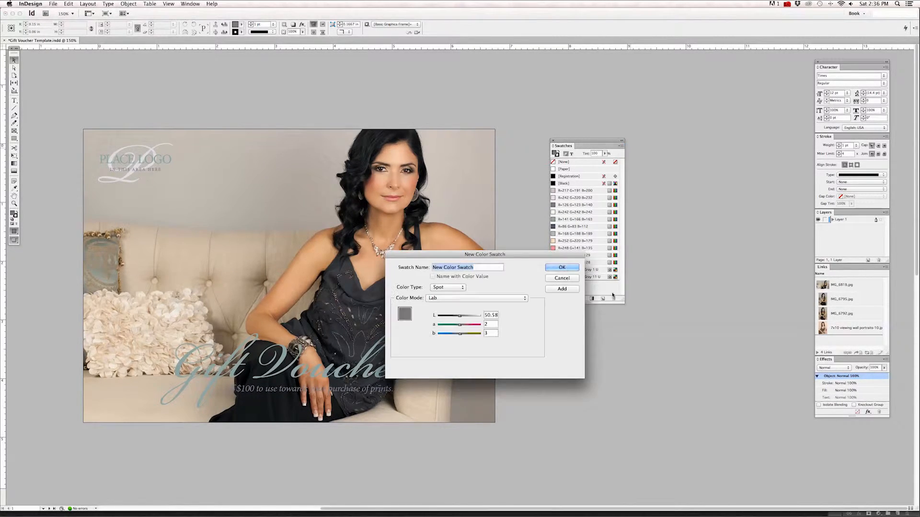
pyautogui.click(455, 288)
pyautogui.click(454, 283)
pyautogui.click(470, 298)
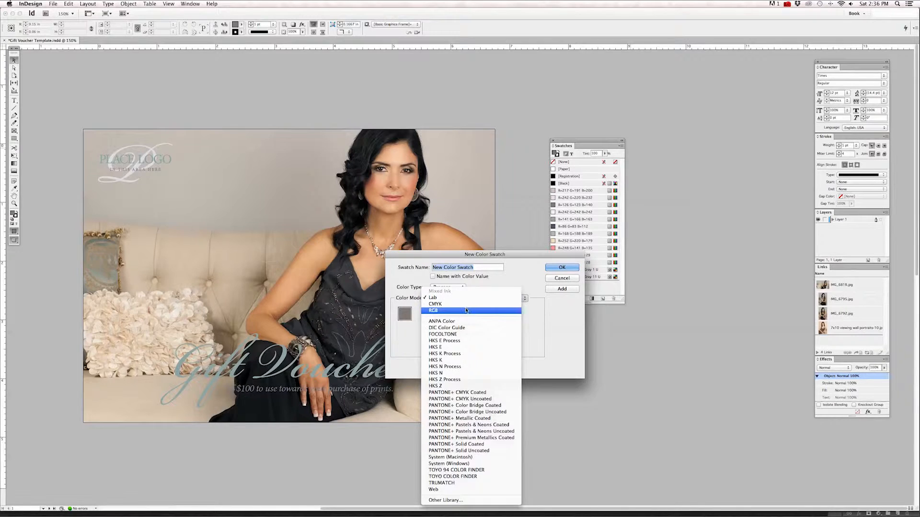
pyautogui.click(472, 311)
# Step: Enter Red 219, Green 198 and Blue 196 for the new swatch, add it to the document's swatches, and close the dialog
pyautogui.doubleClick(494, 316)
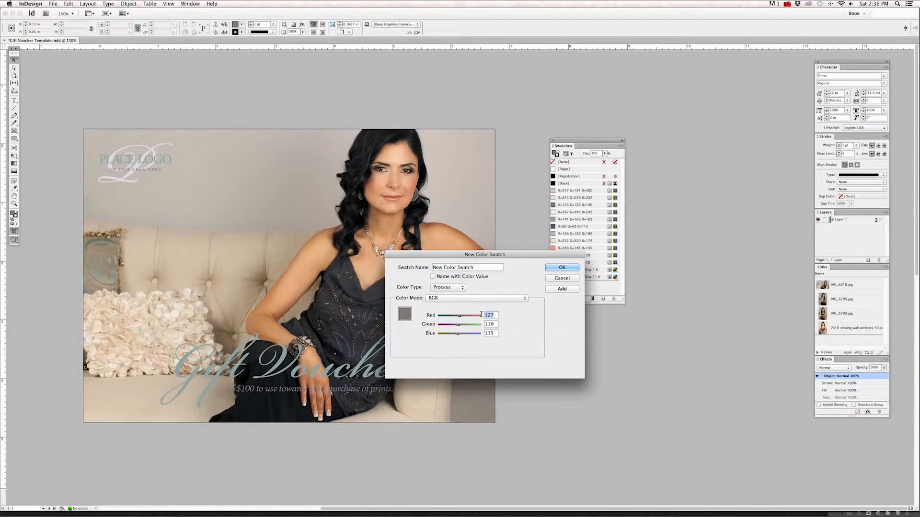
pyautogui.write('219')
pyautogui.doubleClick(494, 325)
pyautogui.write('198')
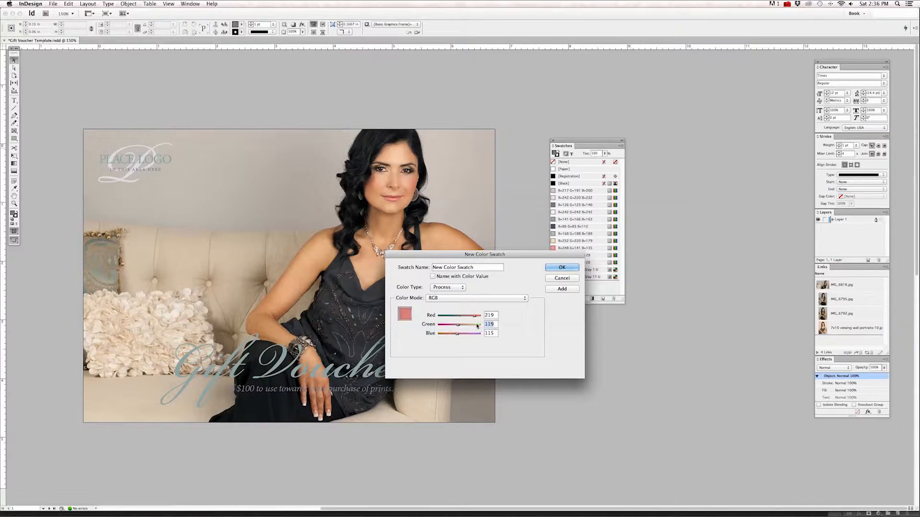
pyautogui.moveTo(494, 334); pyautogui.dragTo(481, 334)
pyautogui.write('196')
pyautogui.click(495, 326)
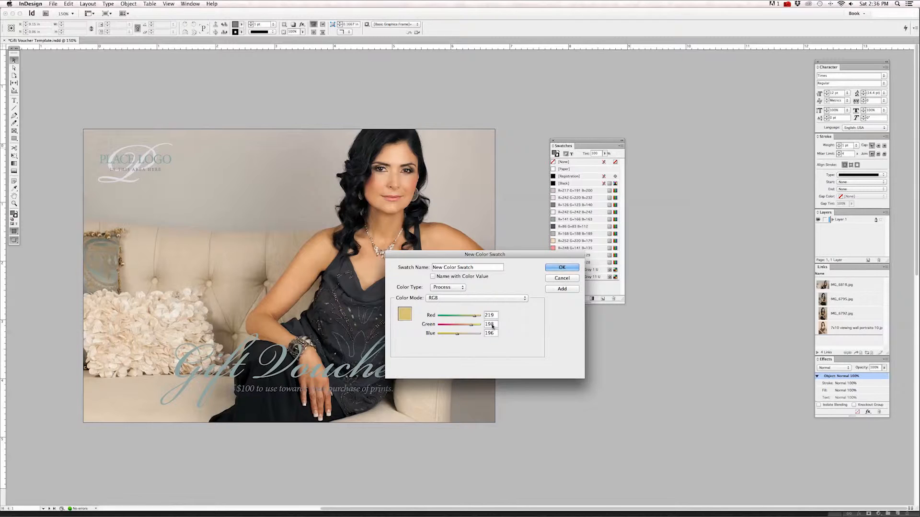
pyautogui.click(555, 290)
pyautogui.click(561, 278)
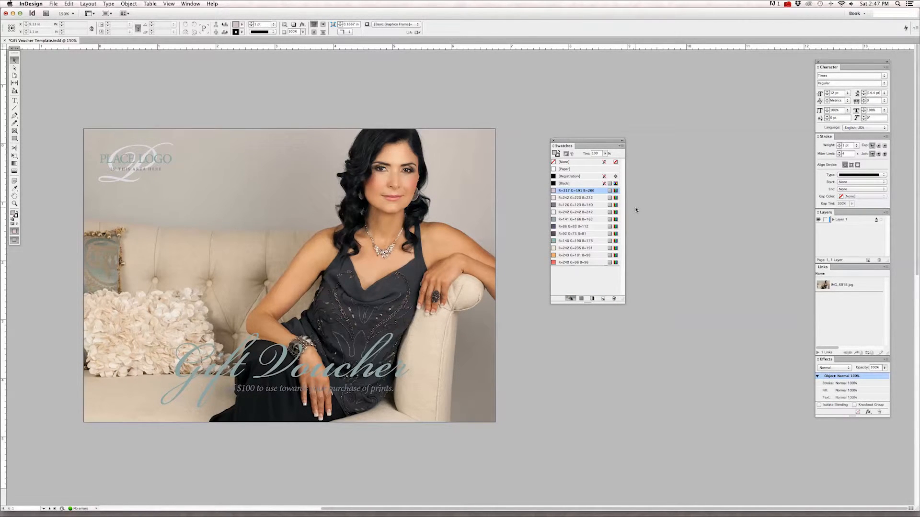
# Step: Convert the R=217 G=191 B=200 swatch to the CMYK color mode
pyautogui.doubleClick(599, 191)
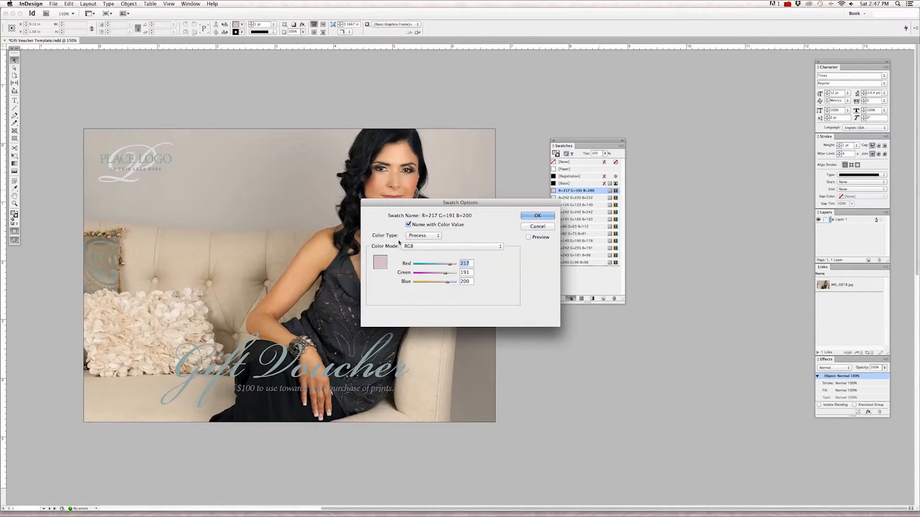
pyautogui.click(434, 246)
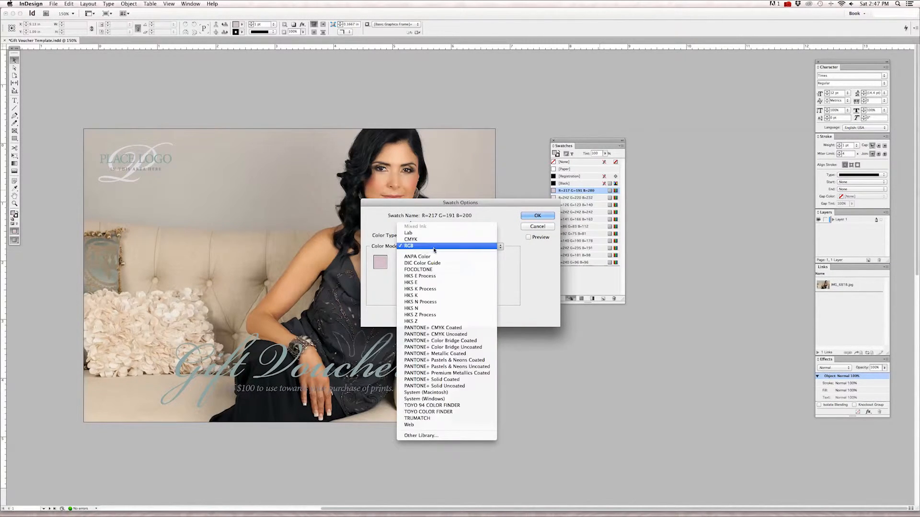
pyautogui.click(431, 239)
pyautogui.click(532, 216)
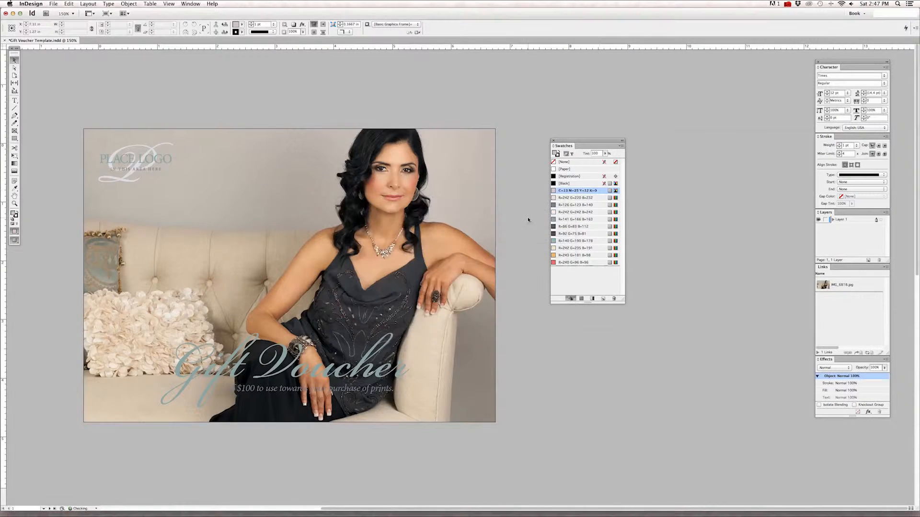
# Step: Select all the remaining RGB swatches together and convert them to the CMYK color mode
pyautogui.click(598, 197)
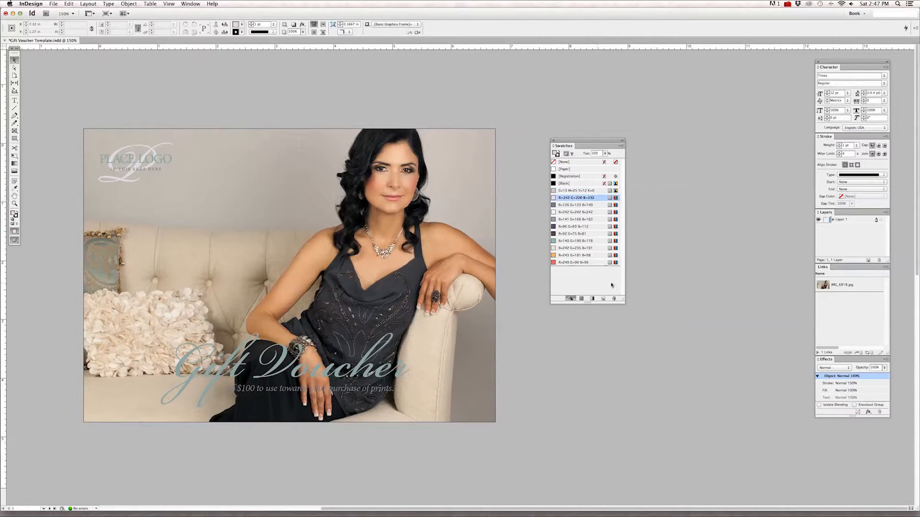
pyautogui.keyDown('shift'); pyautogui.click(597, 264); pyautogui.keyUp('shift')
pyautogui.rightClick(598, 265)
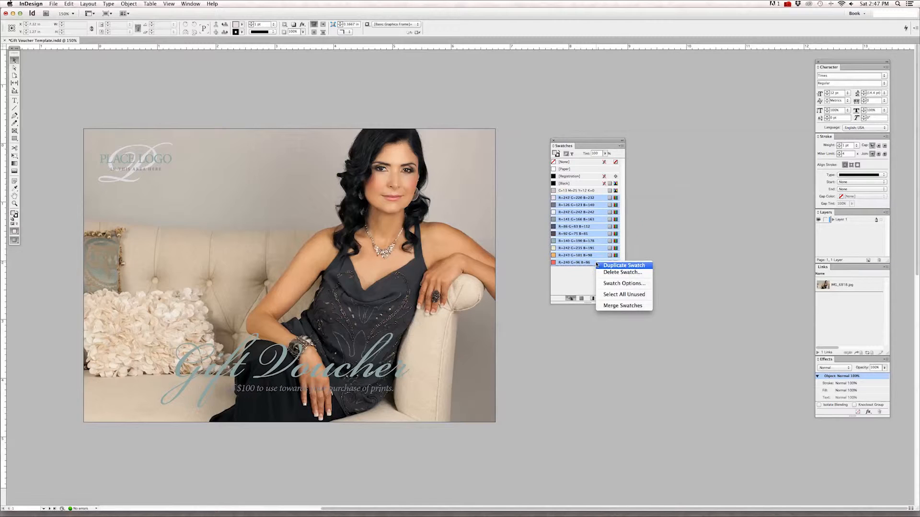
pyautogui.click(620, 283)
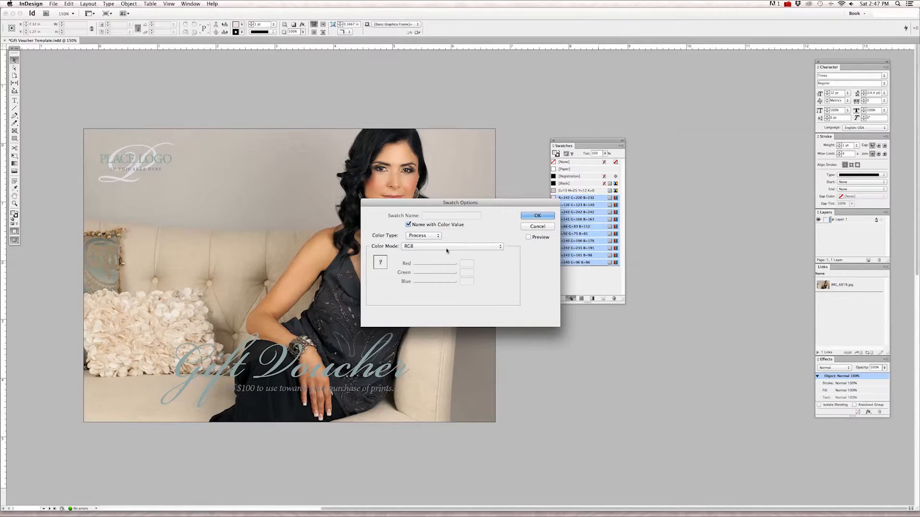
pyautogui.click(440, 250)
pyautogui.click(440, 240)
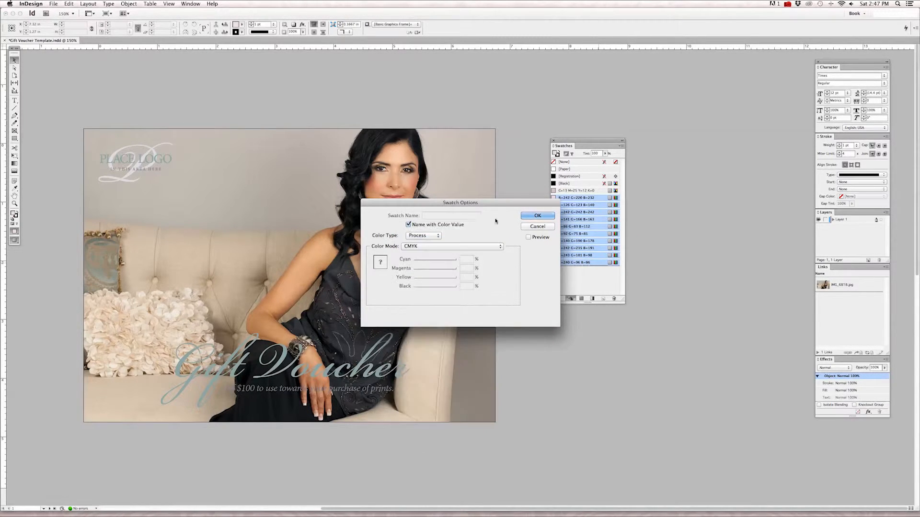
pyautogui.click(537, 215)
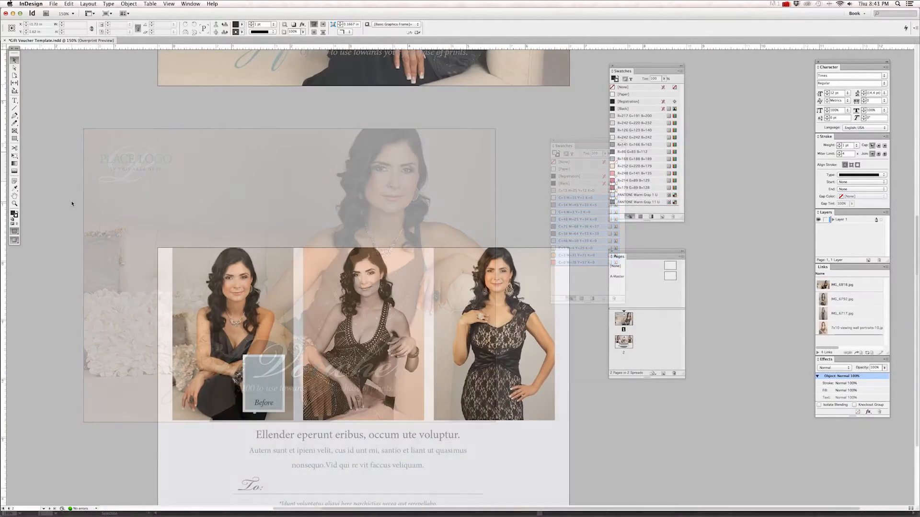
# Step: Look over both pages of the gift voucher, ending on page 2
pyautogui.scroll(-5, 72, 203)
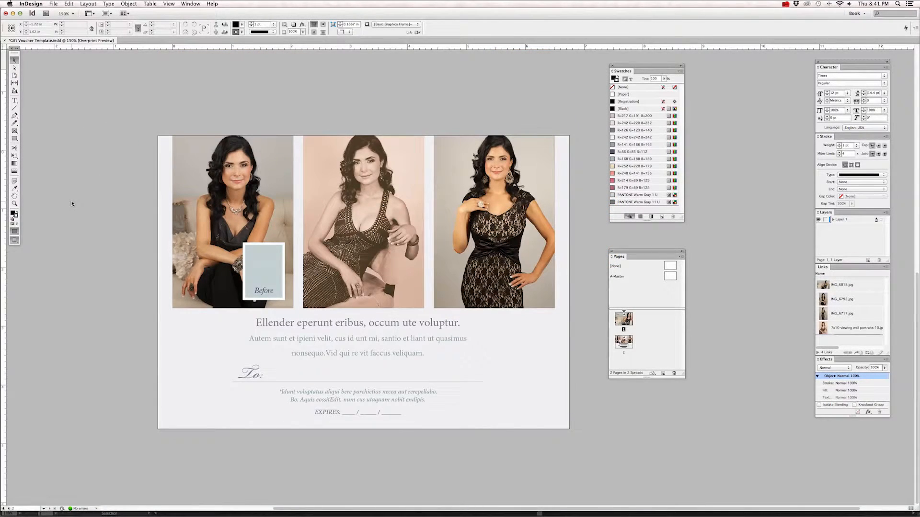
pyautogui.scroll(-1, 72, 203)
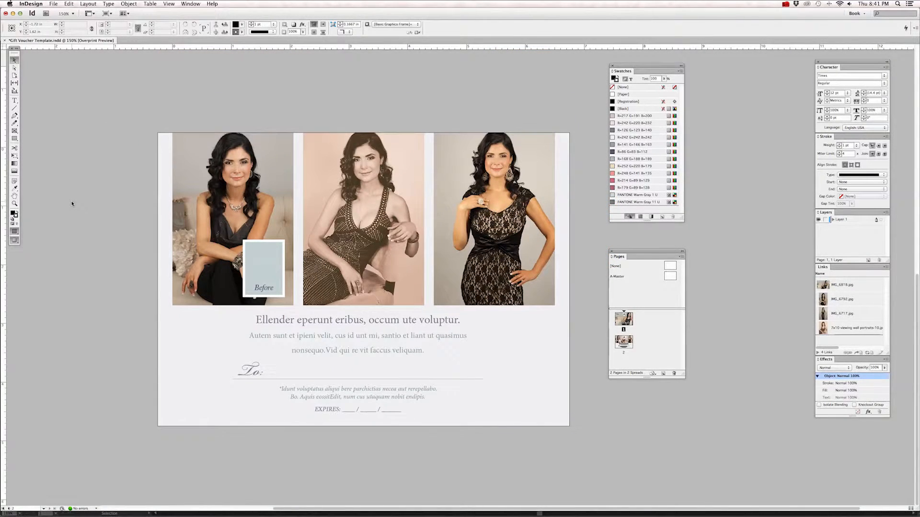
pyautogui.click(160, 195)
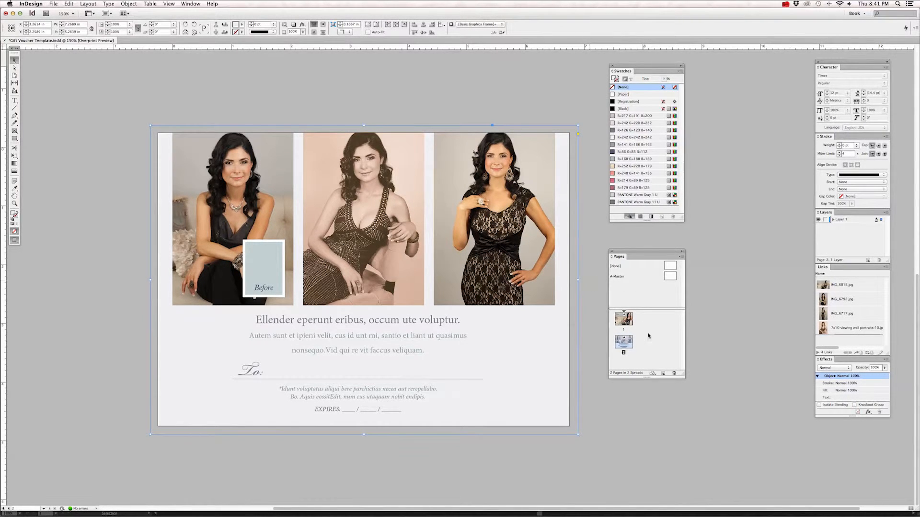
pyautogui.click(625, 321)
pyautogui.doubleClick(625, 322)
pyautogui.doubleClick(623, 342)
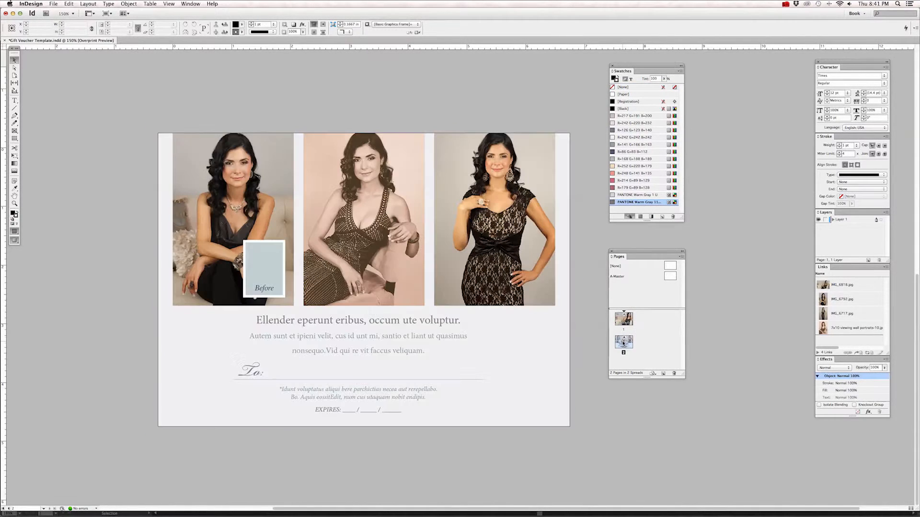
# Step: Select the full-page background frame on page 2 and toggle between its stroke and fill, leaving the fill active
pyautogui.click(559, 375)
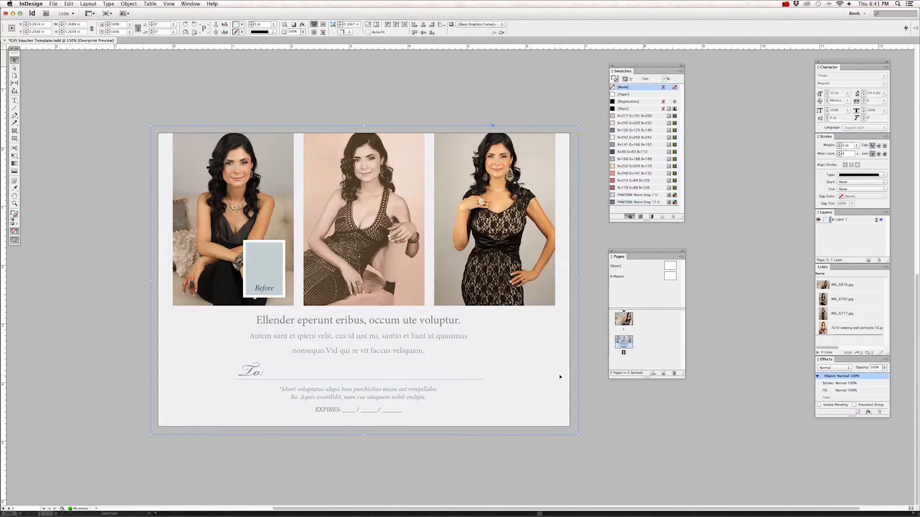
pyautogui.click(613, 79)
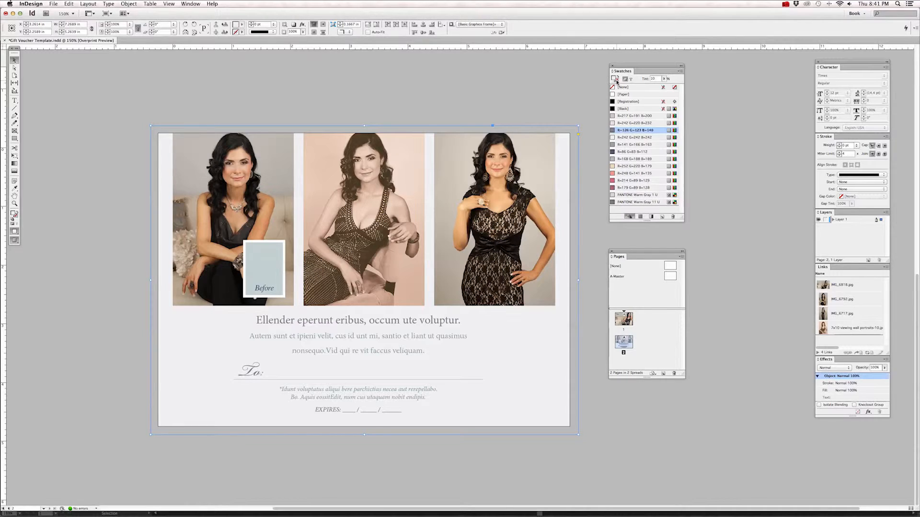
pyautogui.click(617, 81)
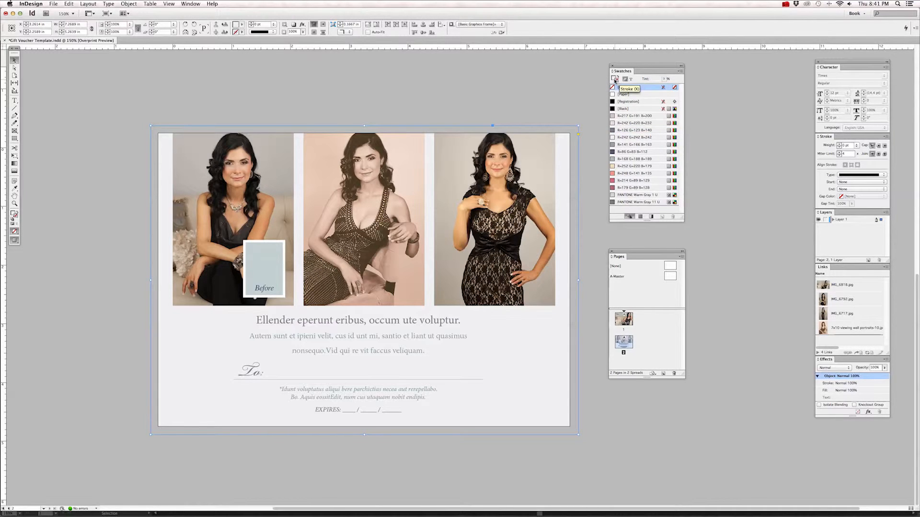
pyautogui.click(614, 79)
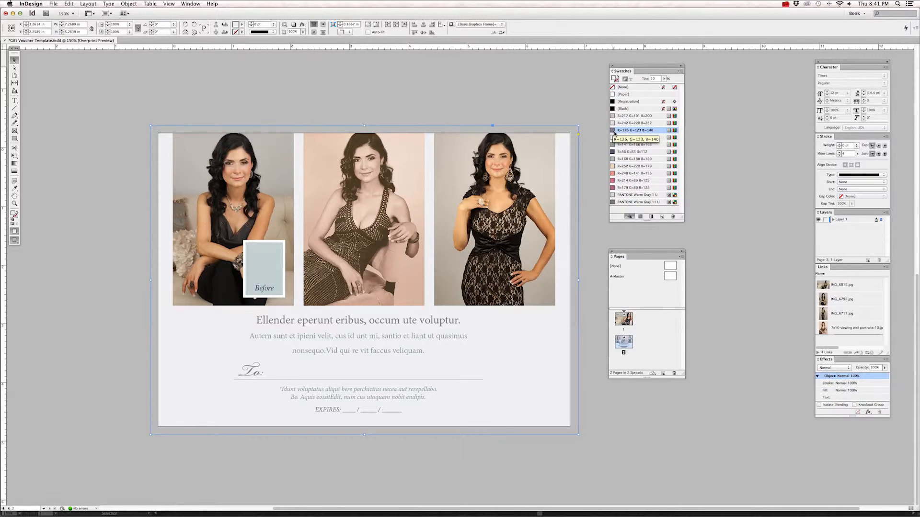
# Step: Compare the page 2 background's fill at a light tint and at full strength, ending on a 100% tint
pyautogui.doubleClick(657, 78)
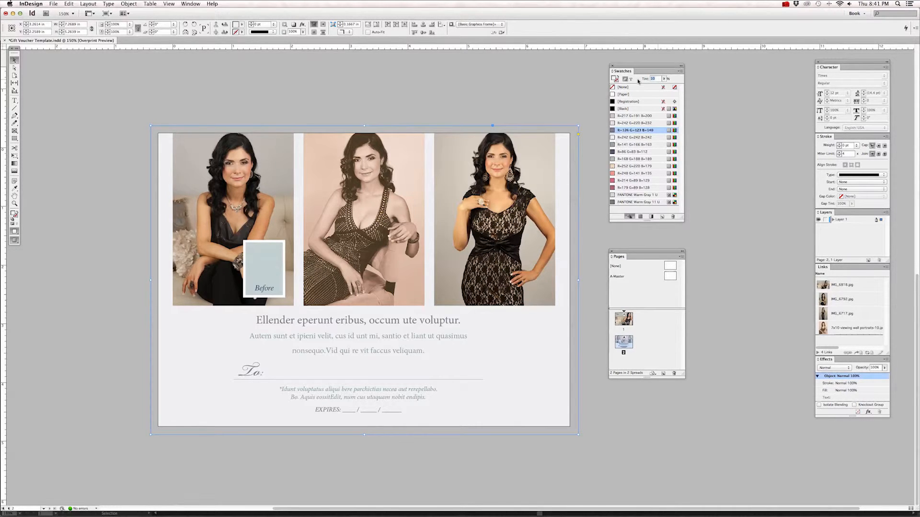
pyautogui.write('100')
pyautogui.press('Return')
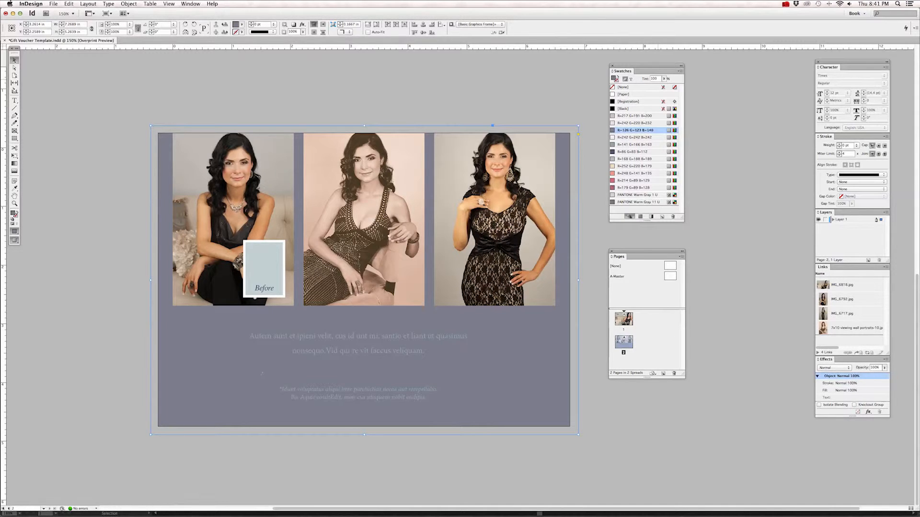
pyautogui.click(657, 78)
pyautogui.press('Return')
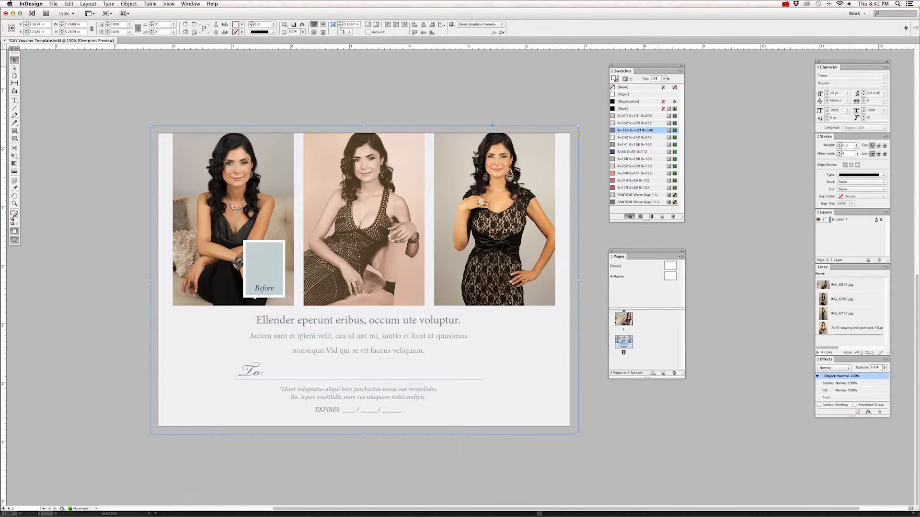
pyautogui.press('Return')
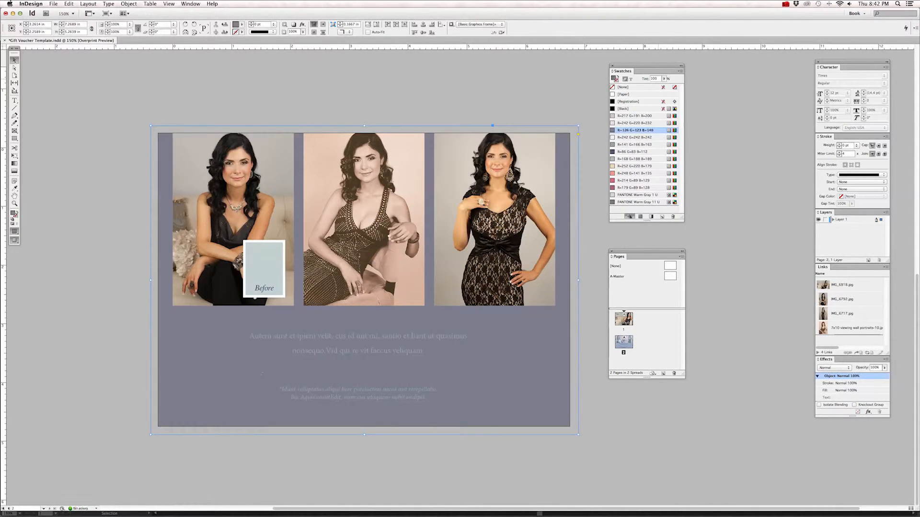
# Step: Fill the page 2 background with the R=248 G=141 B=135 swatch at a 25% tint
pyautogui.click(658, 173)
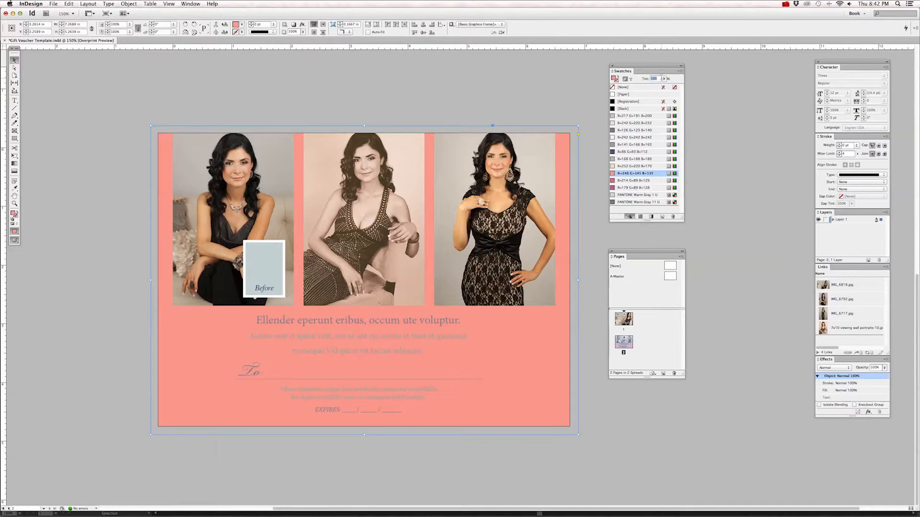
pyautogui.write('25')
pyautogui.press('Return')
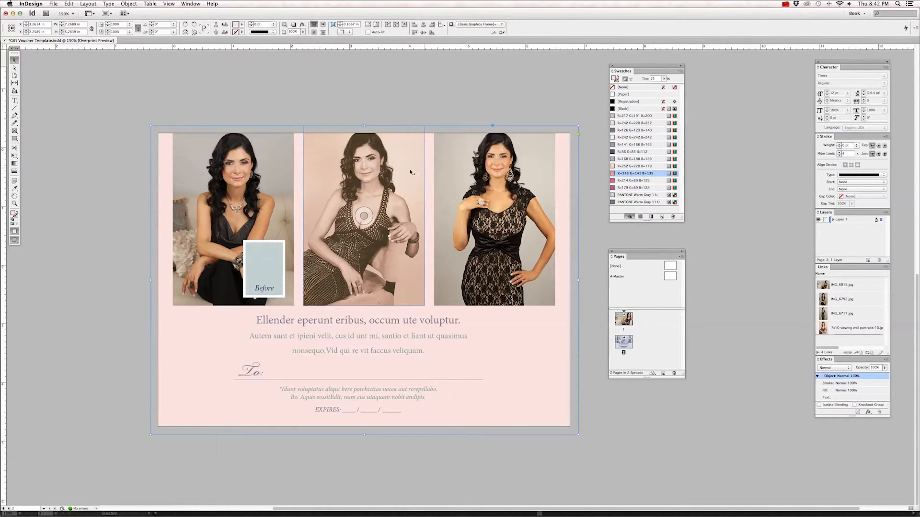
# Step: Try the R=179 G=89 B=128, R=214 G=89 B=129 and R=252 G=220 B=179 swatches as the page 2 background fill
pyautogui.hscroll(-6, 504, 187)
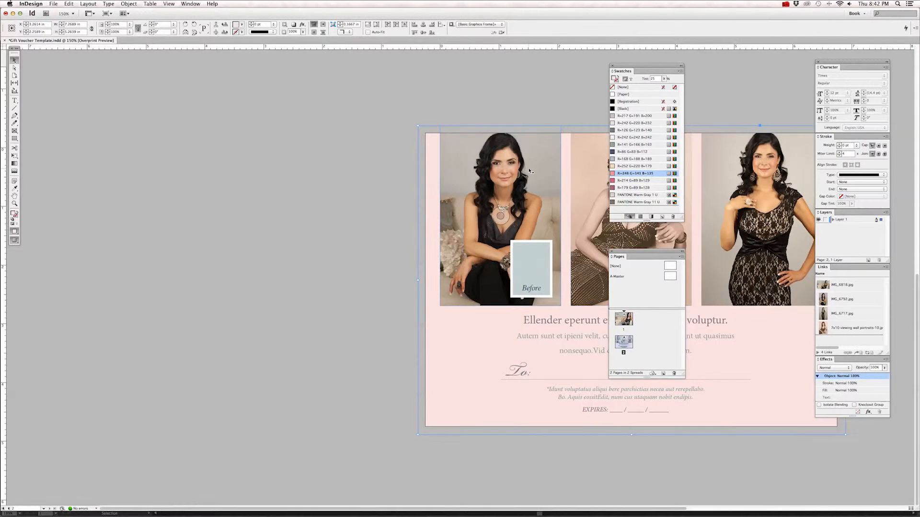
pyautogui.hscroll(5, 507, 186)
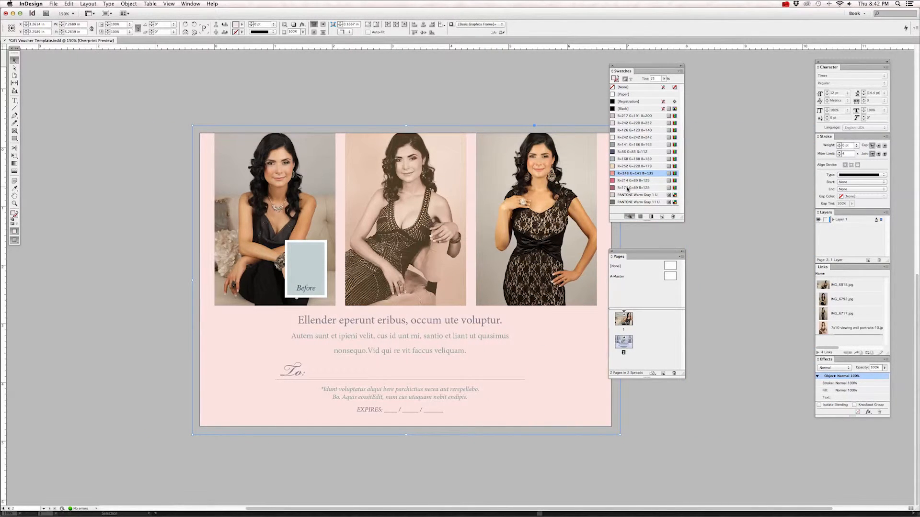
pyautogui.click(664, 188)
pyautogui.click(656, 188)
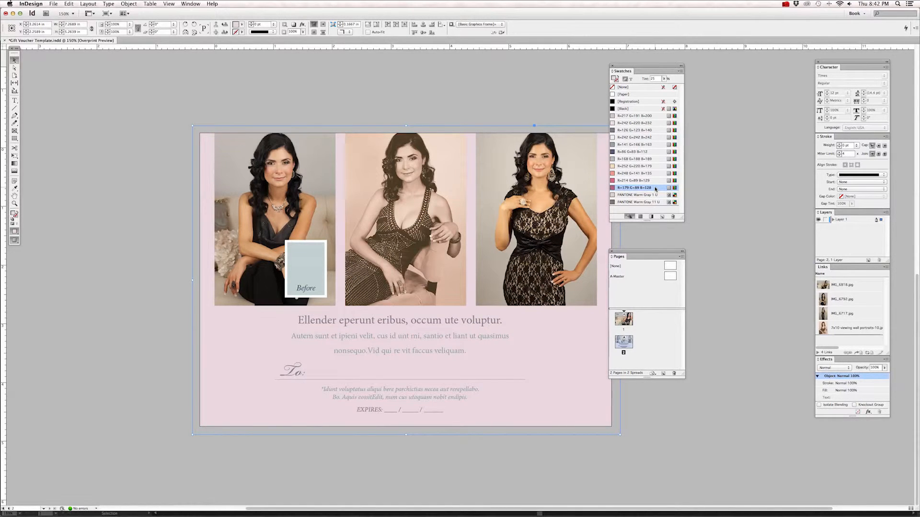
pyautogui.click(656, 181)
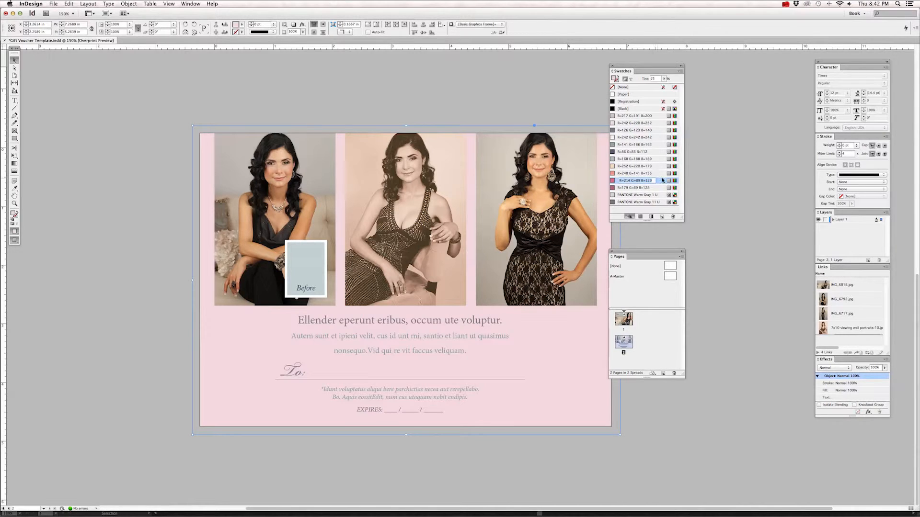
pyautogui.click(657, 167)
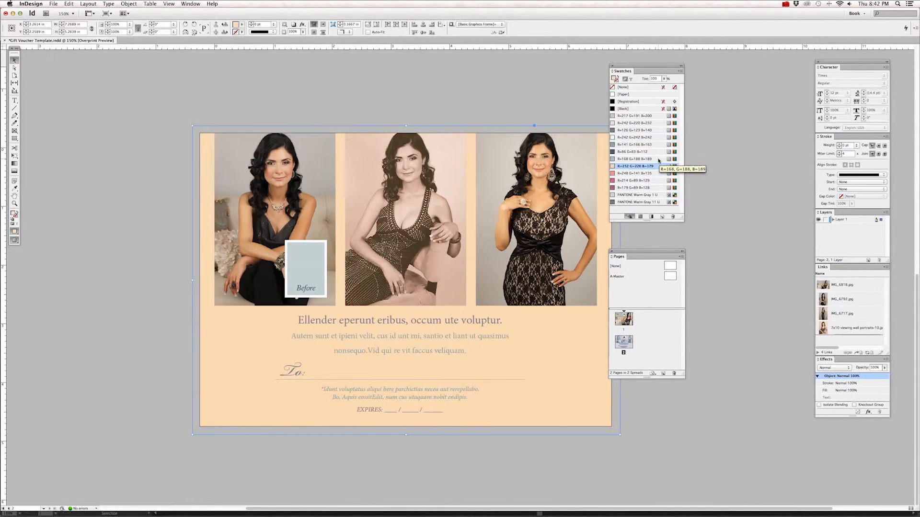
# Step: Fill the page 2 background with the R=168 G=188 B=189 swatch at a 25% tint and deselect it
pyautogui.click(658, 159)
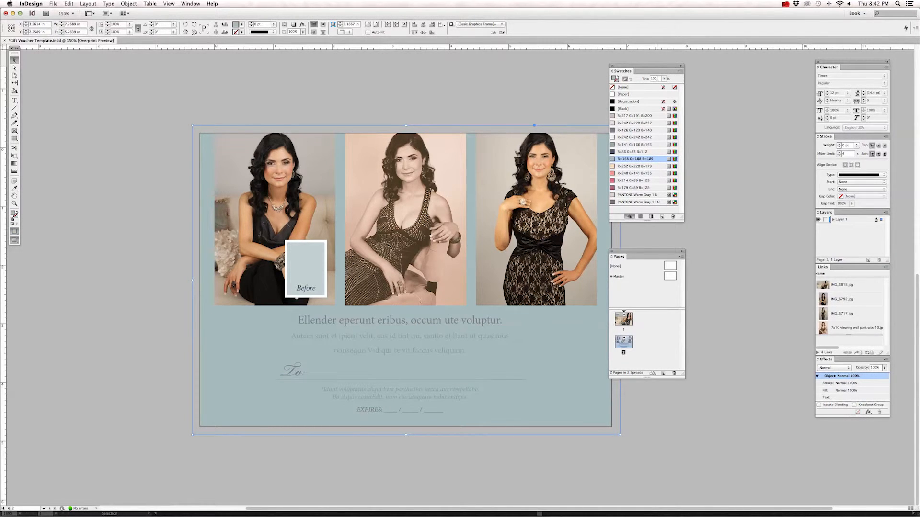
pyautogui.click(659, 79)
pyautogui.moveTo(659, 79); pyautogui.dragTo(650, 78)
pyautogui.write('25')
pyautogui.press('Return')
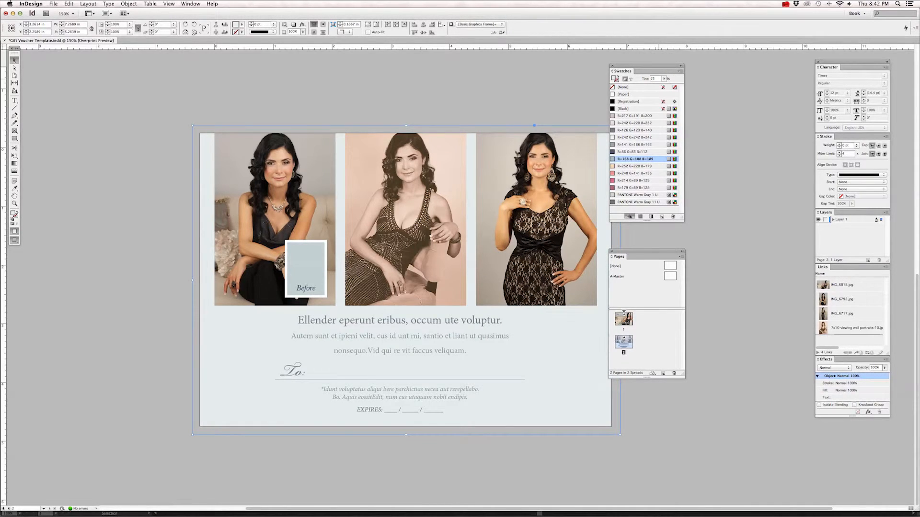
pyautogui.click(489, 88)
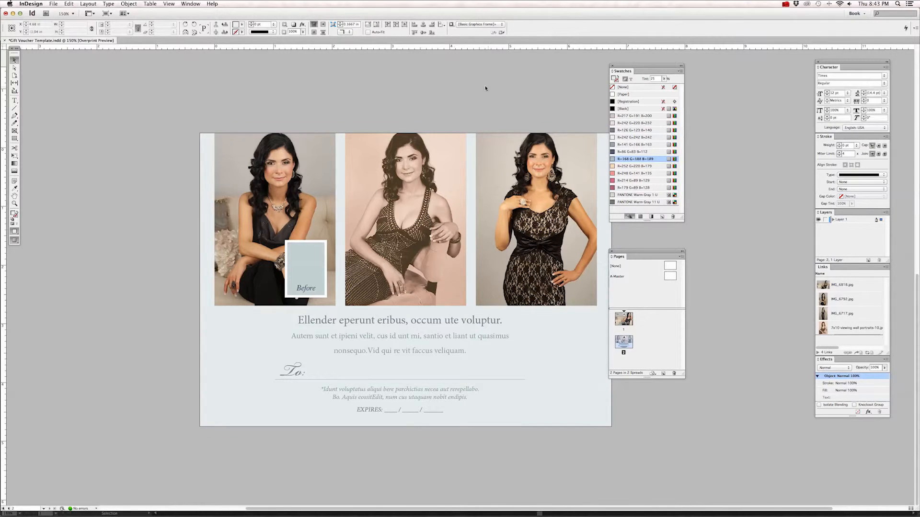
# Step: Color the "Ellender eperunt" heading and the paragraph below it with PANTONE Warm Gray 11 U
pyautogui.press('t')
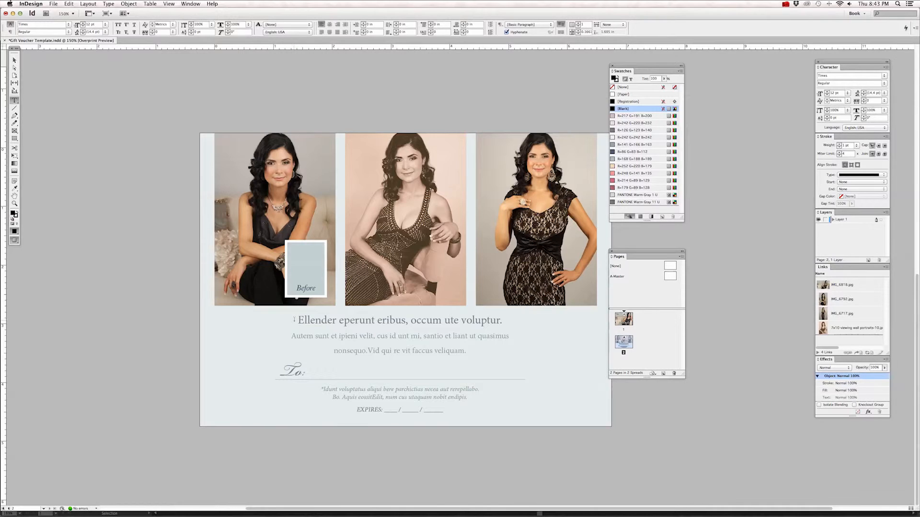
pyautogui.click(297, 319)
pyautogui.moveTo(297, 319); pyautogui.dragTo(487, 347)
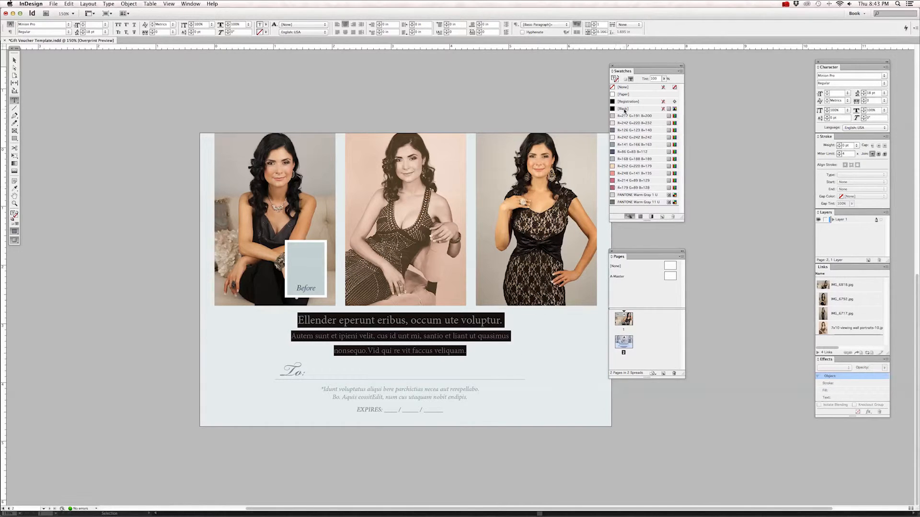
pyautogui.click(325, 320)
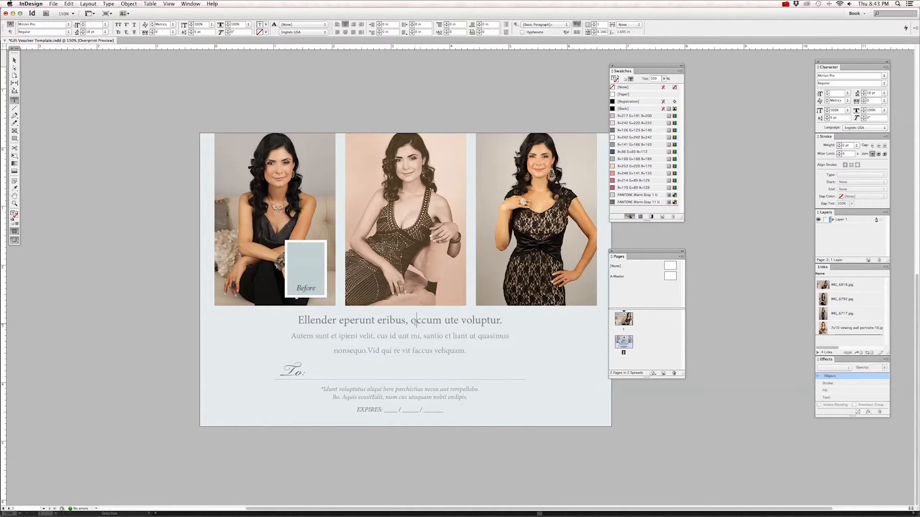
pyautogui.moveTo(297, 320); pyautogui.dragTo(519, 348)
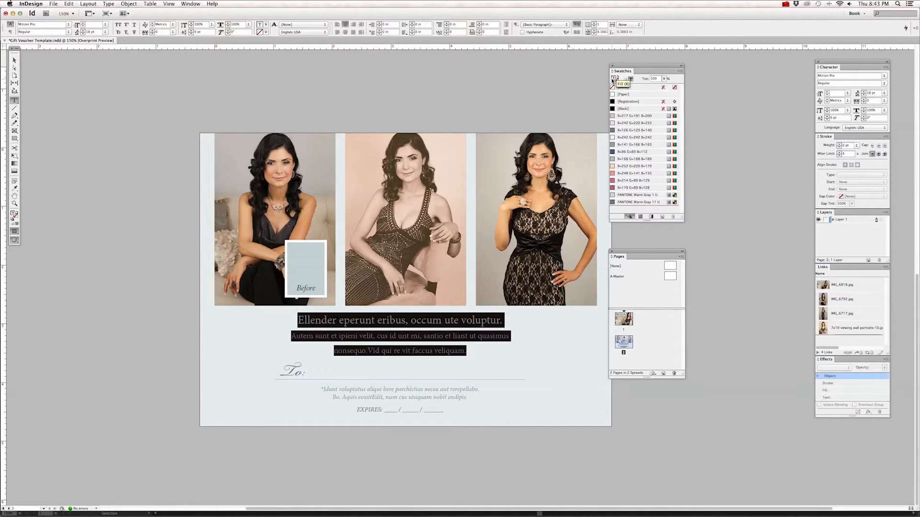
pyautogui.click(626, 203)
pyautogui.click(465, 351)
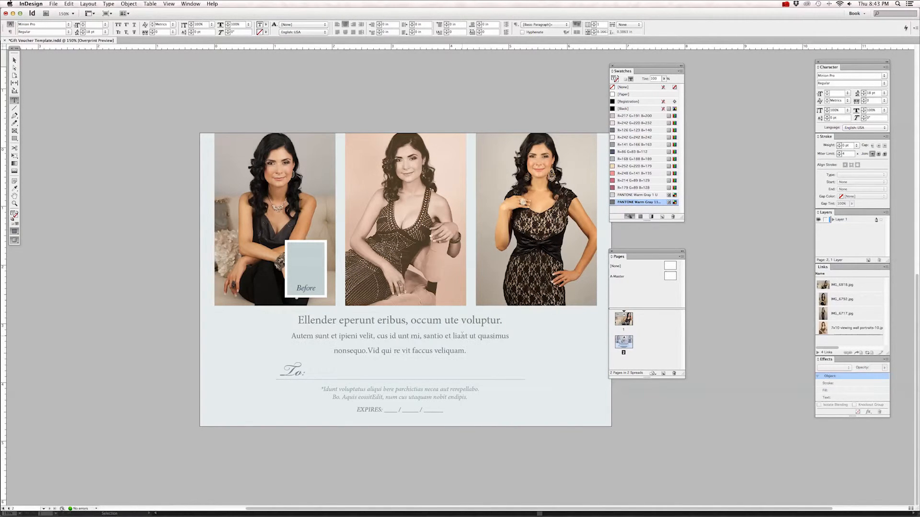
pyautogui.moveTo(465, 351); pyautogui.dragTo(294, 317)
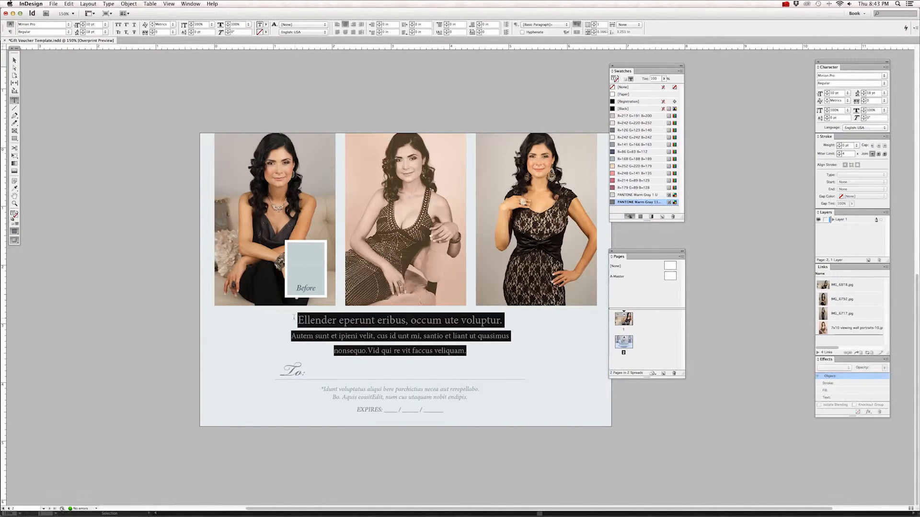
pyautogui.click(431, 319)
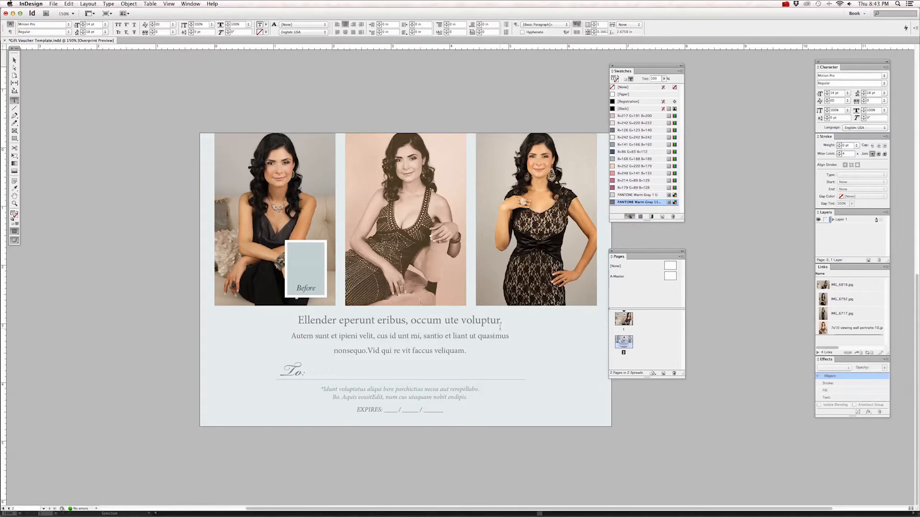
# Step: Lighten the page 2 background frame's fill by changing its tint, and deselect the frame
pyautogui.click(15, 61)
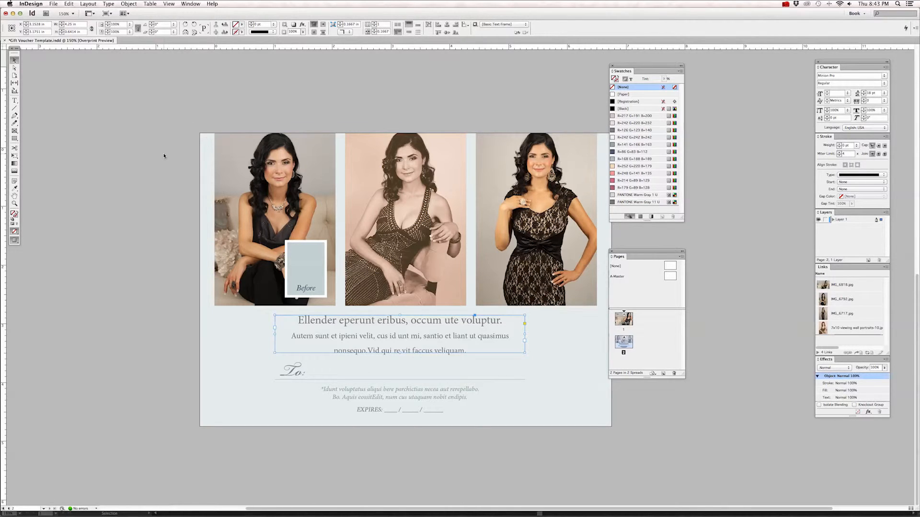
pyautogui.click(204, 213)
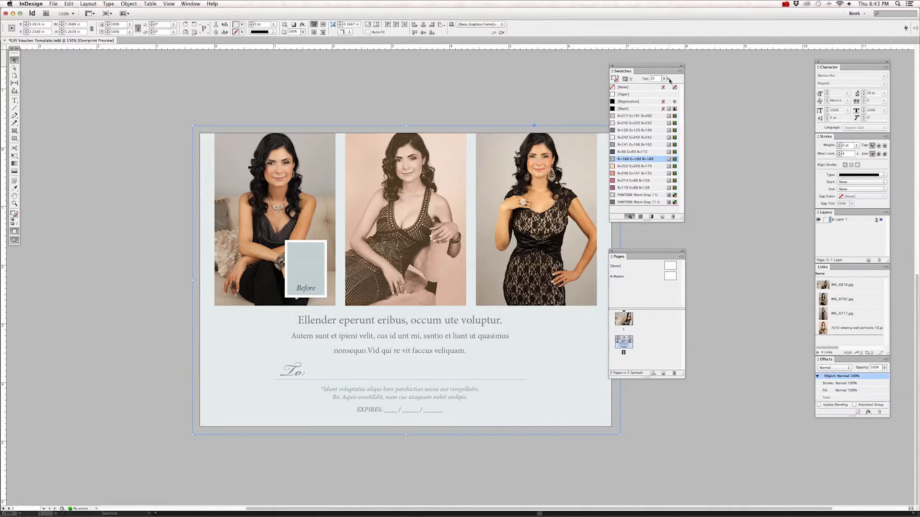
pyautogui.doubleClick(653, 79)
pyautogui.click(515, 101)
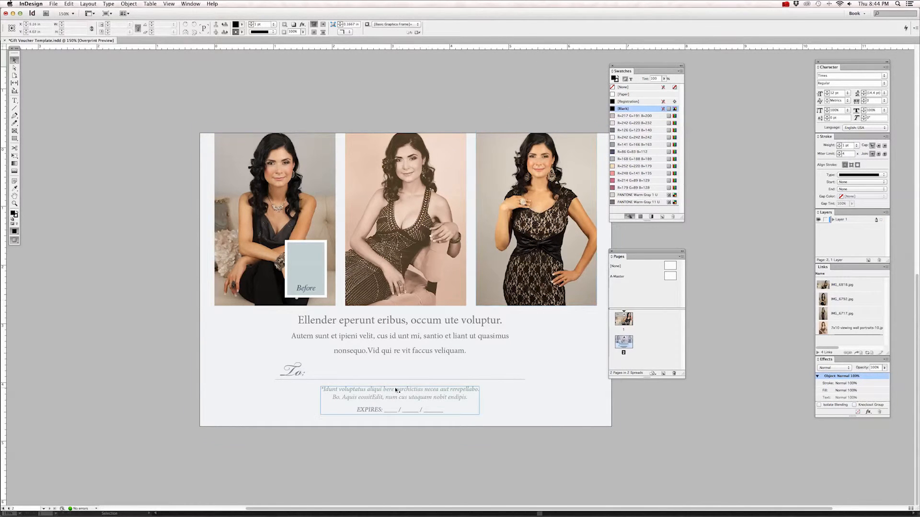
# Step: Color the "To:" text and the two-line italic note beneath it with PANTONE Warm Gray 11 U
pyautogui.click(296, 373)
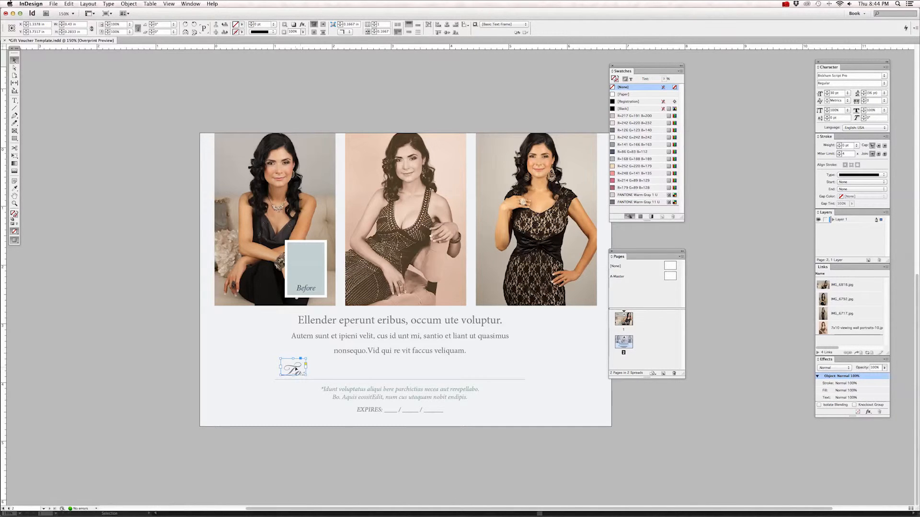
pyautogui.click(14, 101)
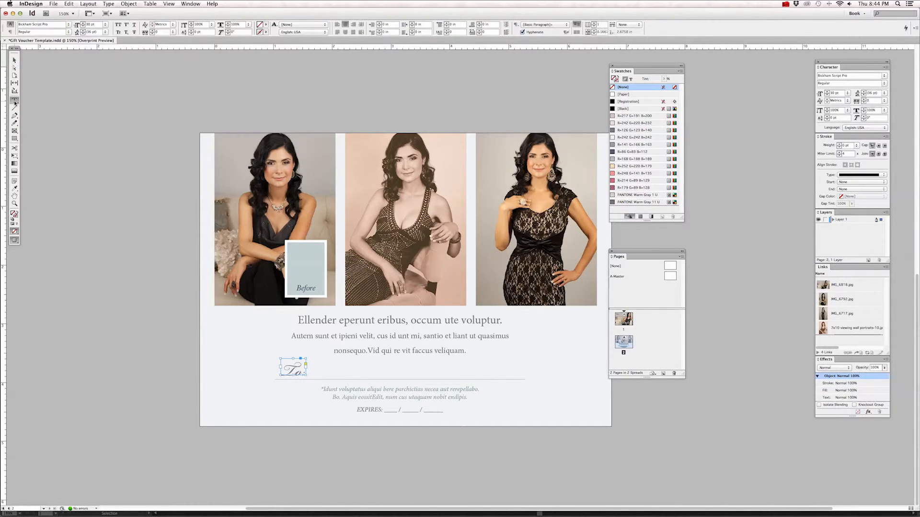
pyautogui.tripleClick(285, 365)
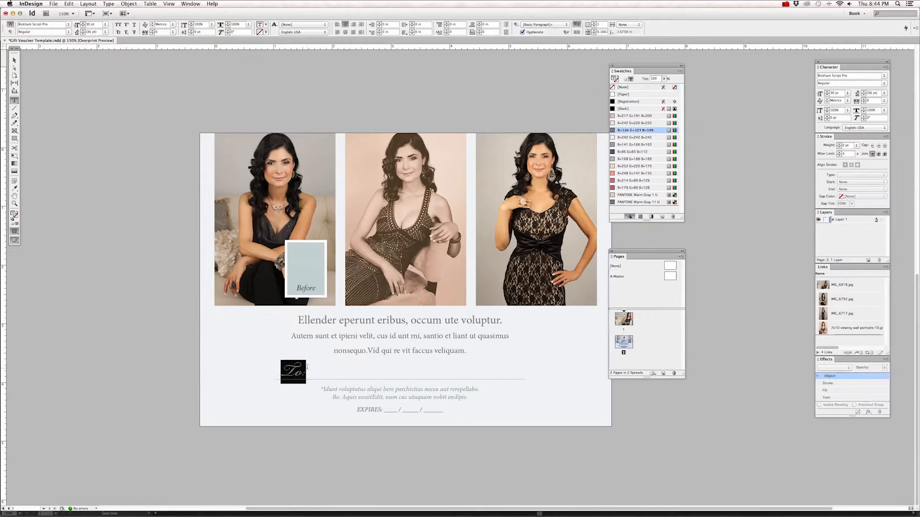
pyautogui.click(634, 203)
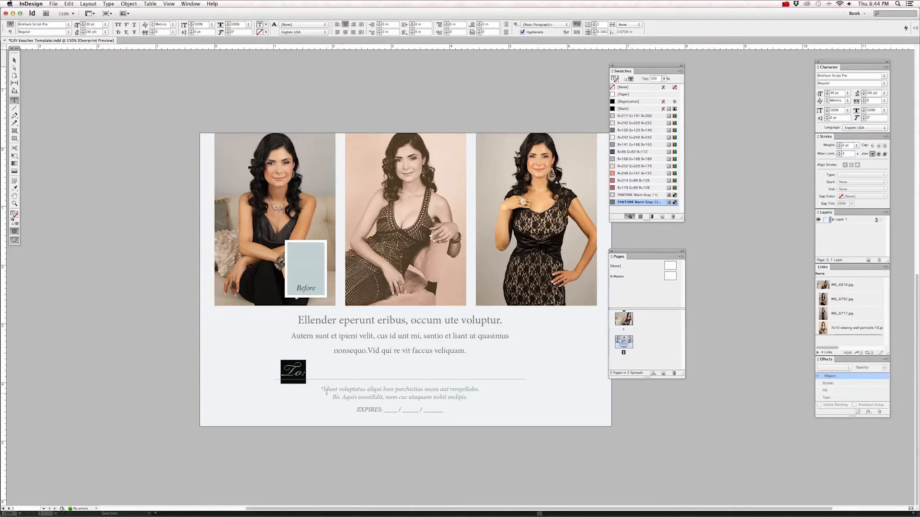
pyautogui.moveTo(321, 389); pyautogui.dragTo(487, 395)
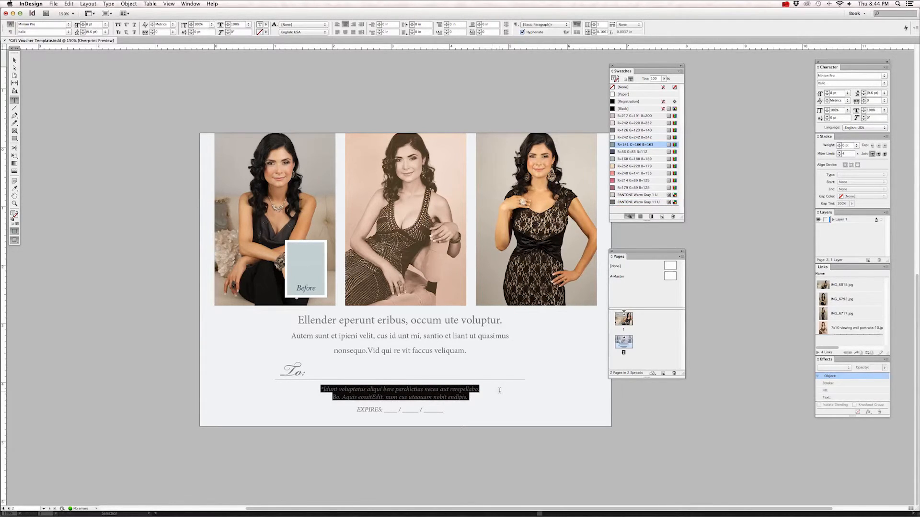
pyautogui.click(634, 202)
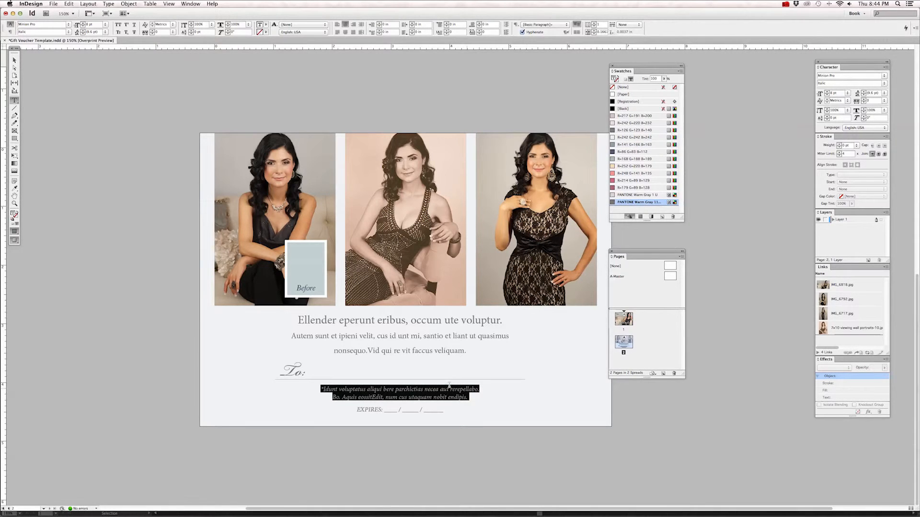
# Step: Color the "EXPIRES" line and the "To:" text with the R=168 G=188 B=189 swatch and deselect the text
pyautogui.moveTo(358, 410); pyautogui.dragTo(444, 411)
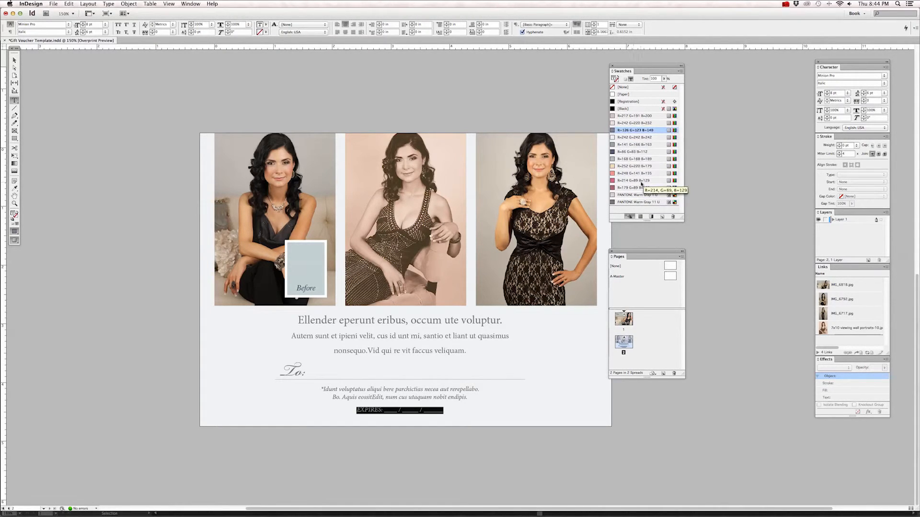
pyautogui.click(627, 159)
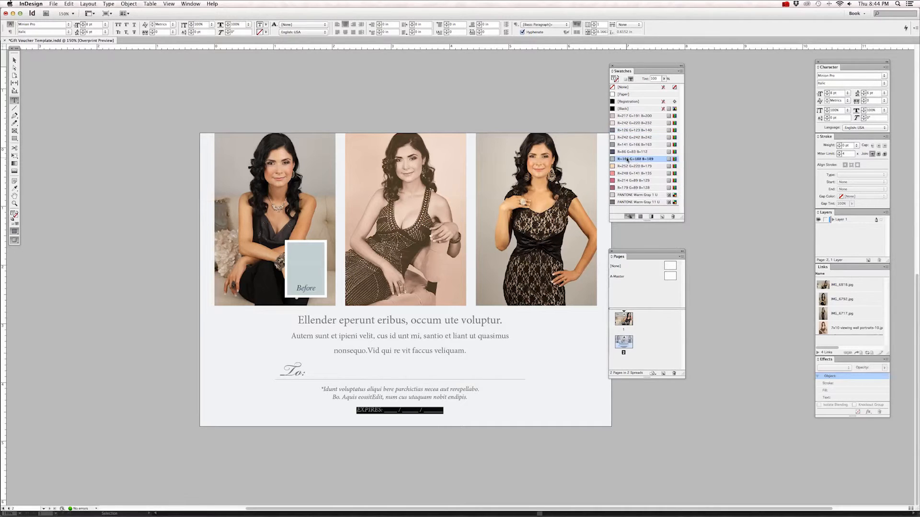
pyautogui.click(443, 410)
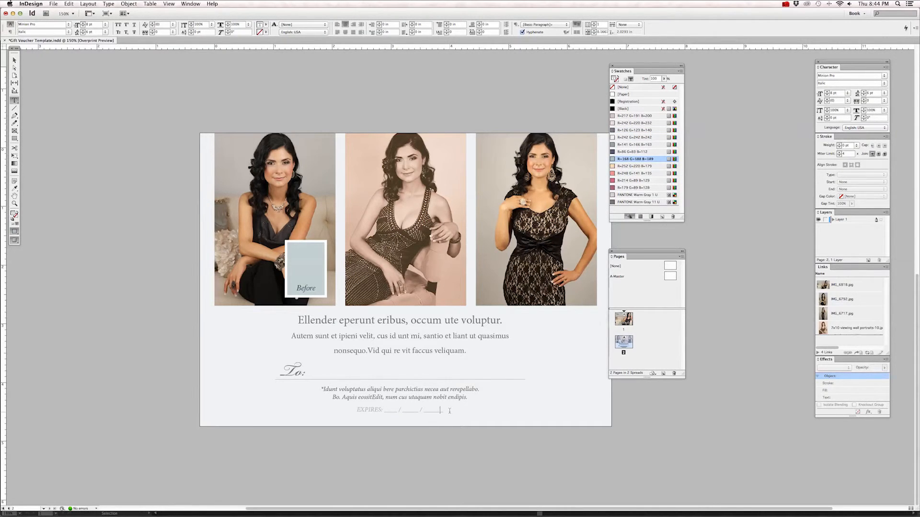
pyautogui.moveTo(305, 372); pyautogui.dragTo(279, 373)
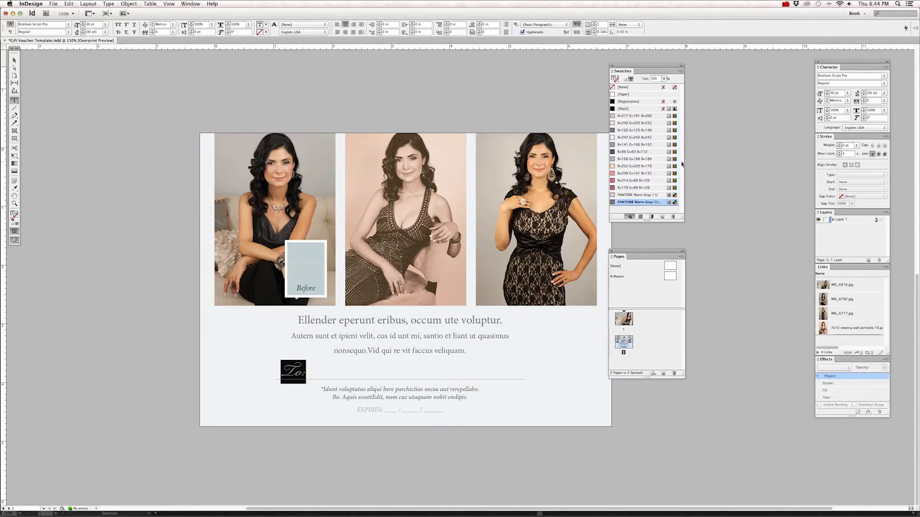
pyautogui.click(634, 159)
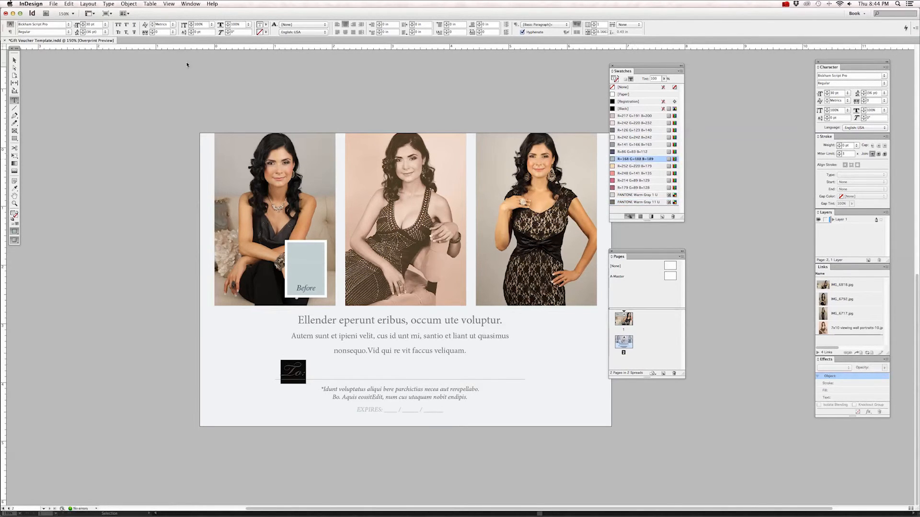
pyautogui.click(15, 60)
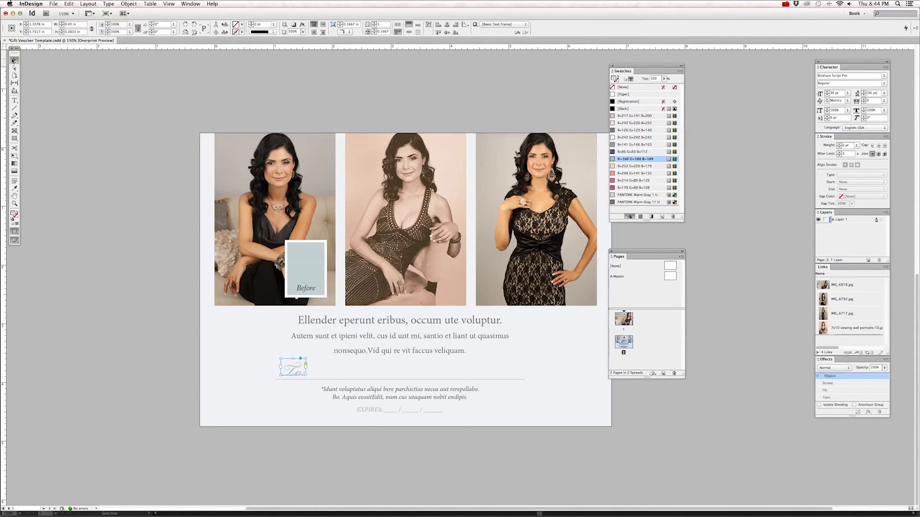
pyautogui.click(104, 105)
pyautogui.click(533, 336)
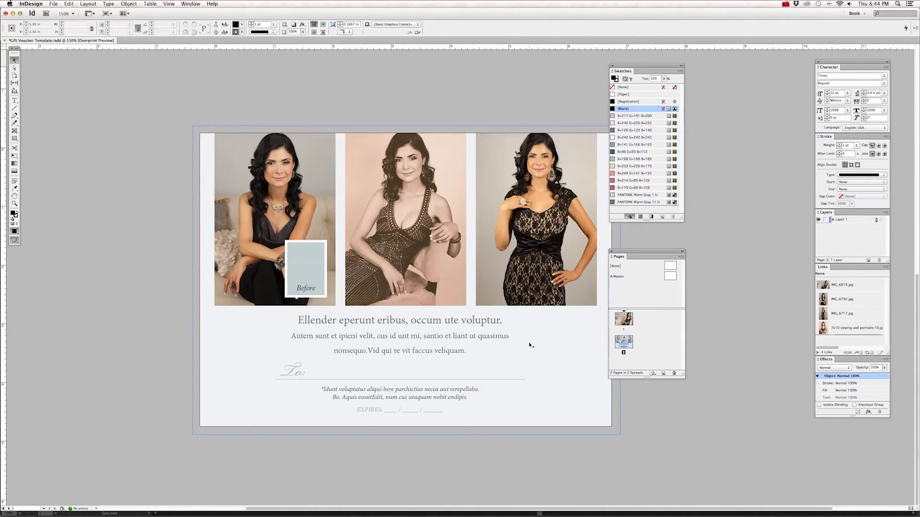
# Step: Try PANTONE Warm Gray 11 U on the stroke of the line under "To:", ending on the R=168 G=188 B=189 swatch
pyautogui.click(501, 380)
pyautogui.press('super+space')
pyautogui.moveTo(261, 332); pyautogui.dragTo(420, 411)
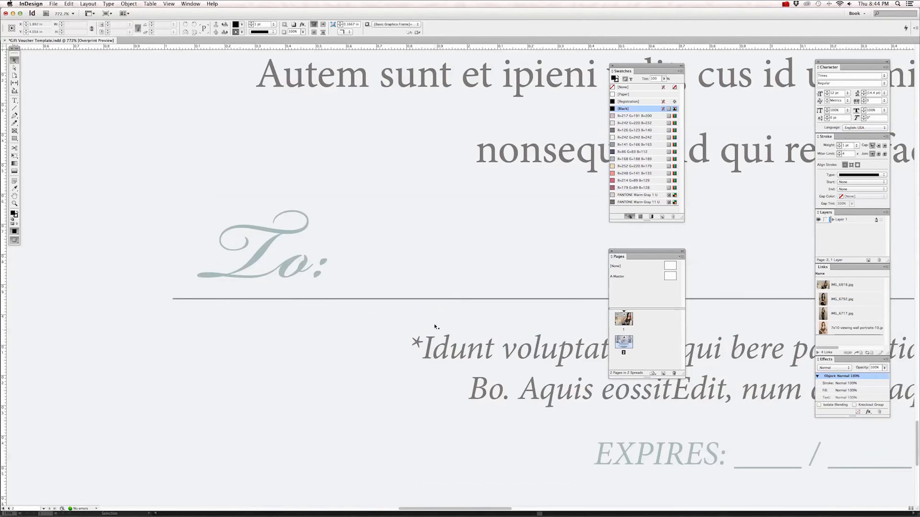
pyautogui.click(430, 300)
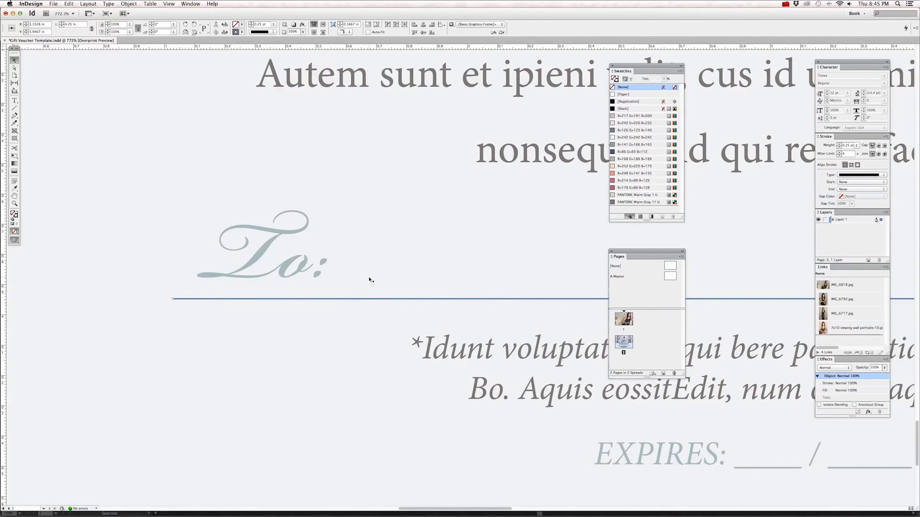
pyautogui.click(367, 300)
pyautogui.click(367, 300)
pyautogui.click(617, 82)
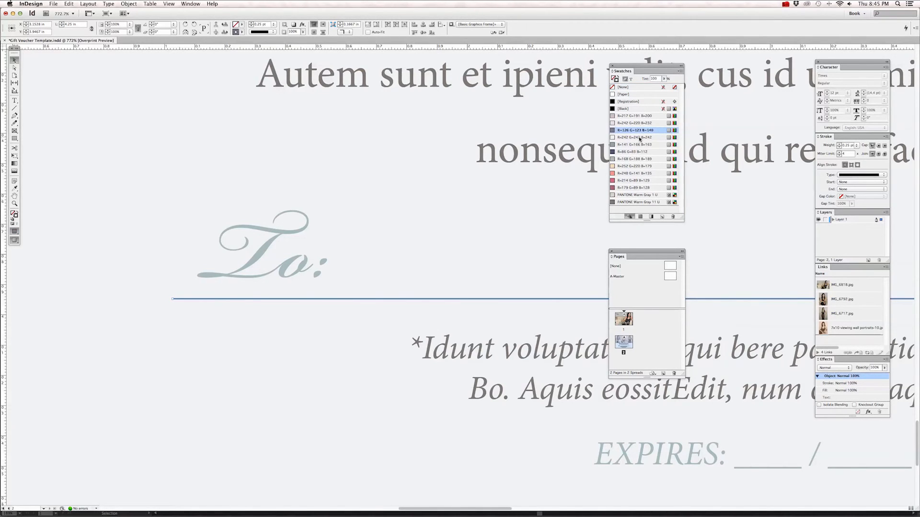
pyautogui.click(633, 202)
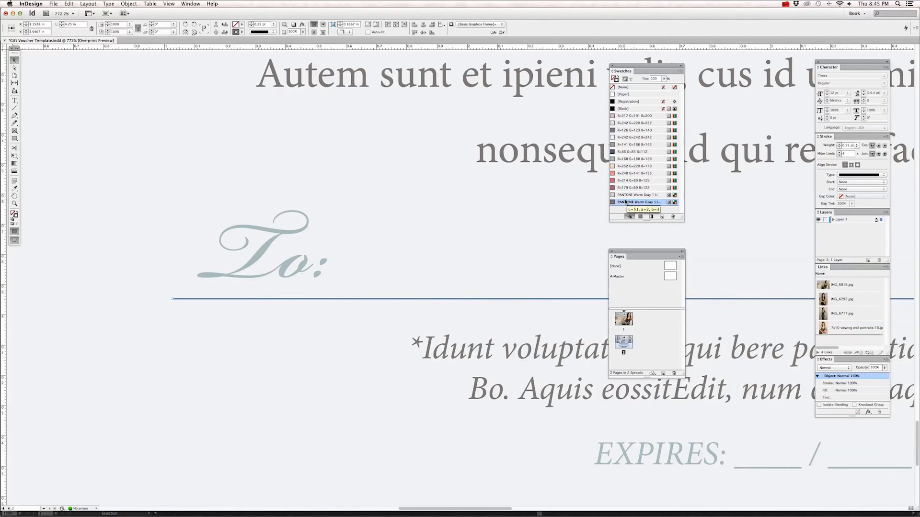
pyautogui.click(625, 160)
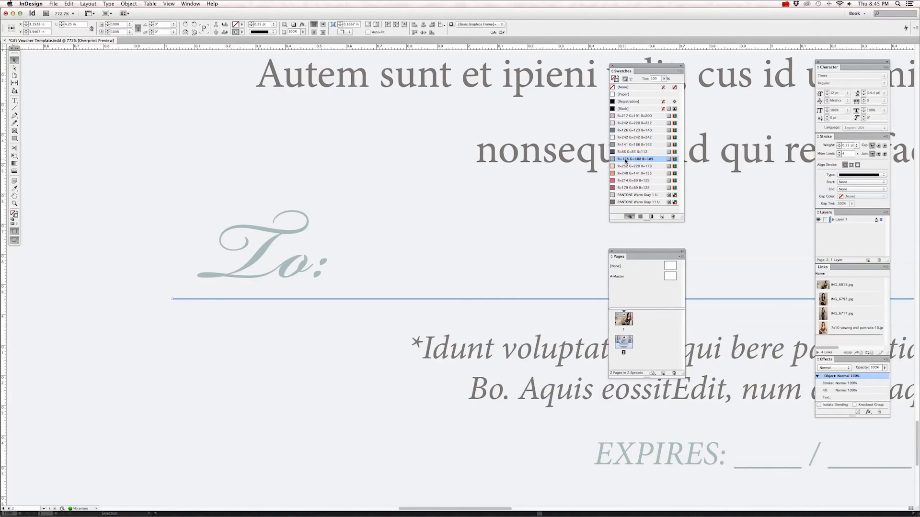
pyautogui.press('super+0')
pyautogui.click(73, 77)
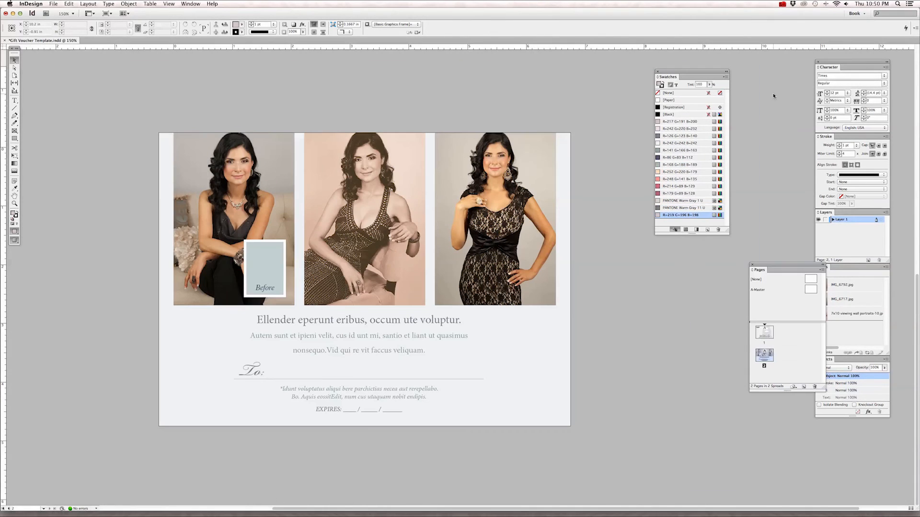